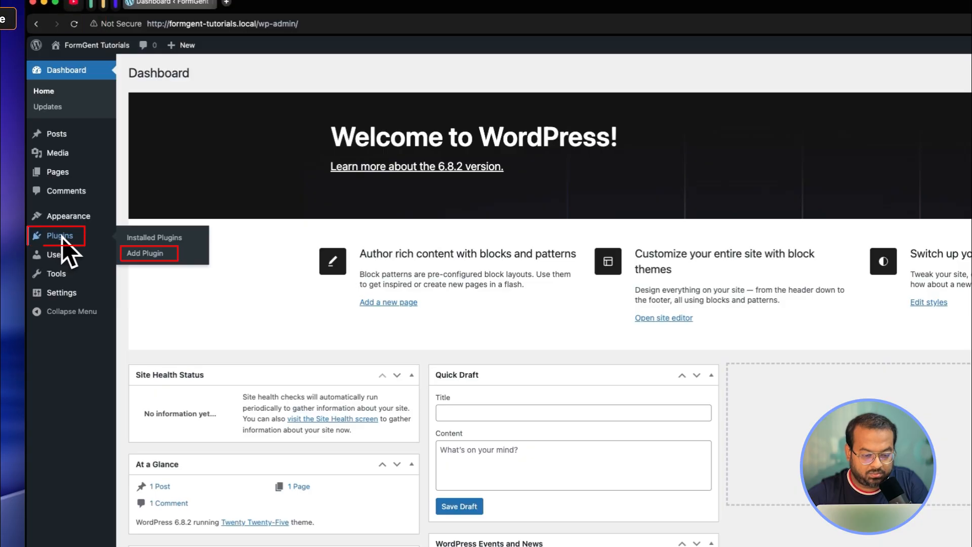
- Find the FormGent plugin by searching for "formgent", install it and activate it
click(145, 253)
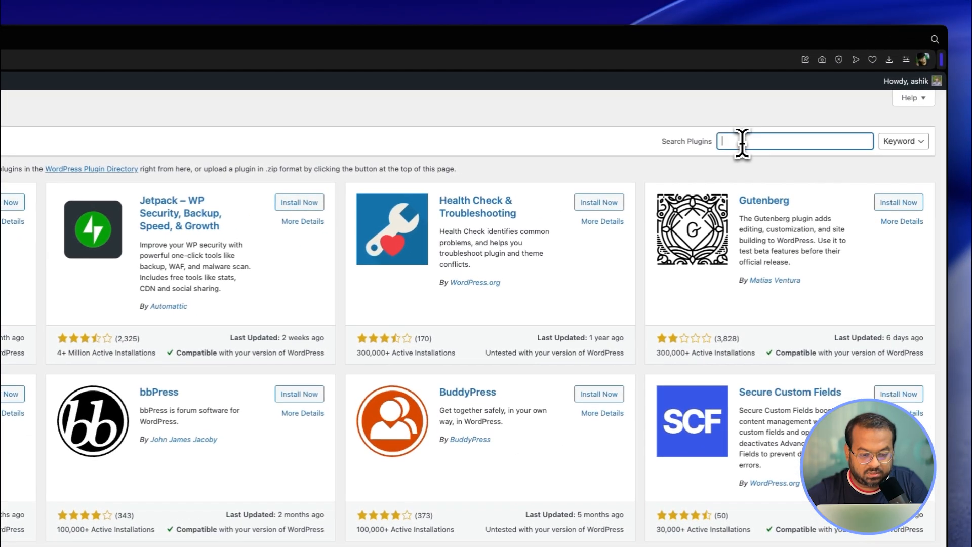
click(760, 96)
text(formgent)
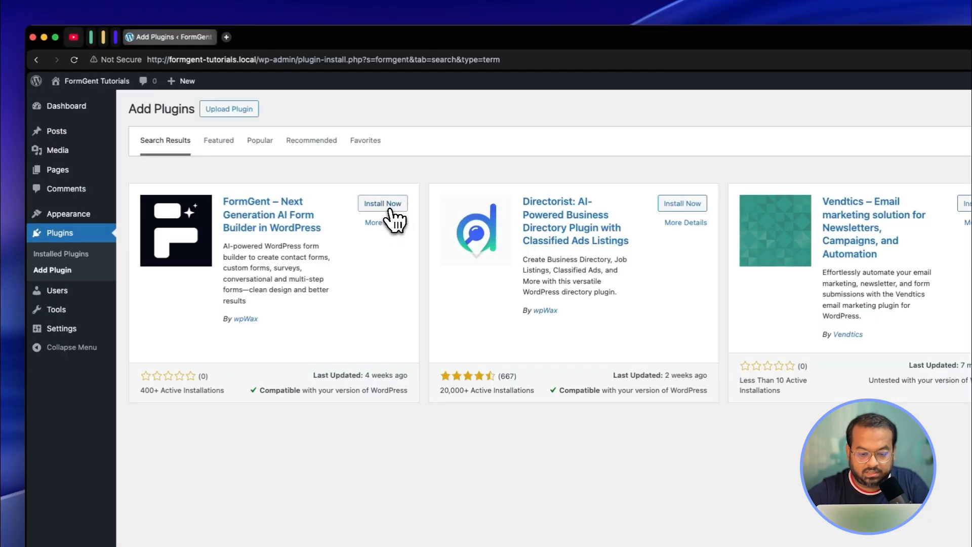
click(390, 206)
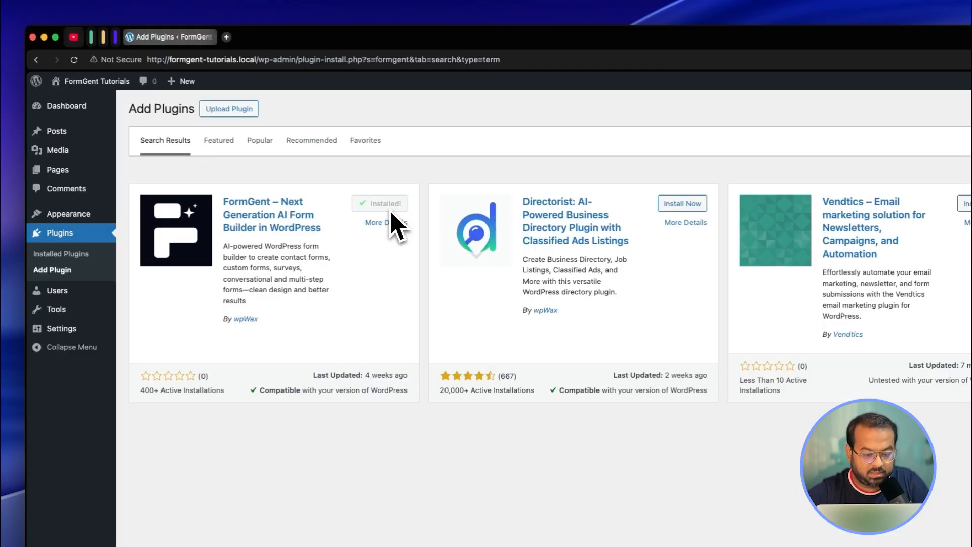
click(389, 204)
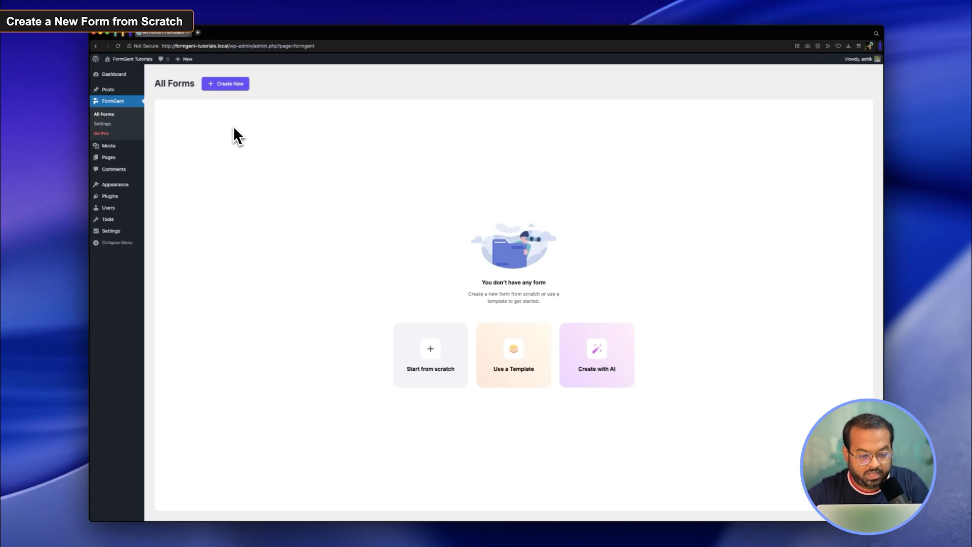
- Open FormGent's list of all forms and start a new form from scratch
click(117, 75)
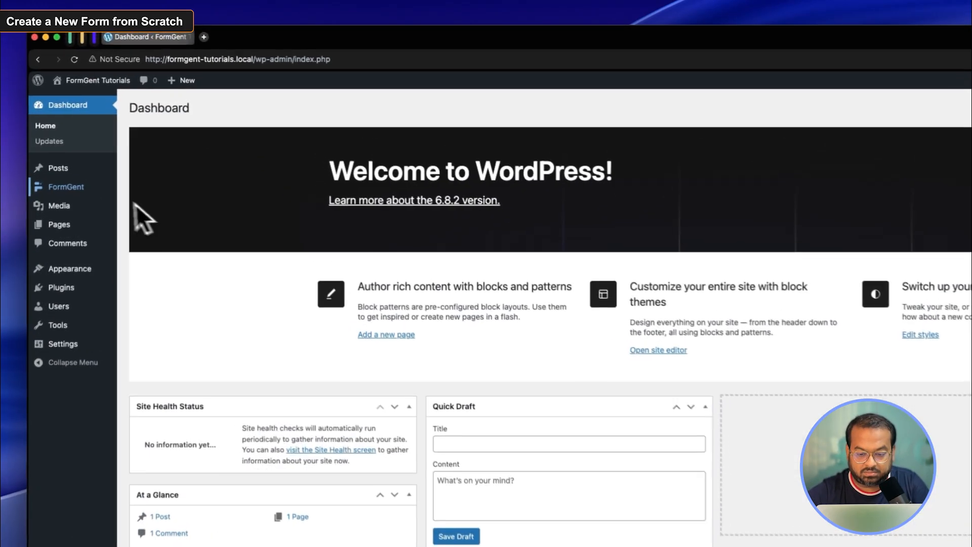
mouse_move(118, 123)
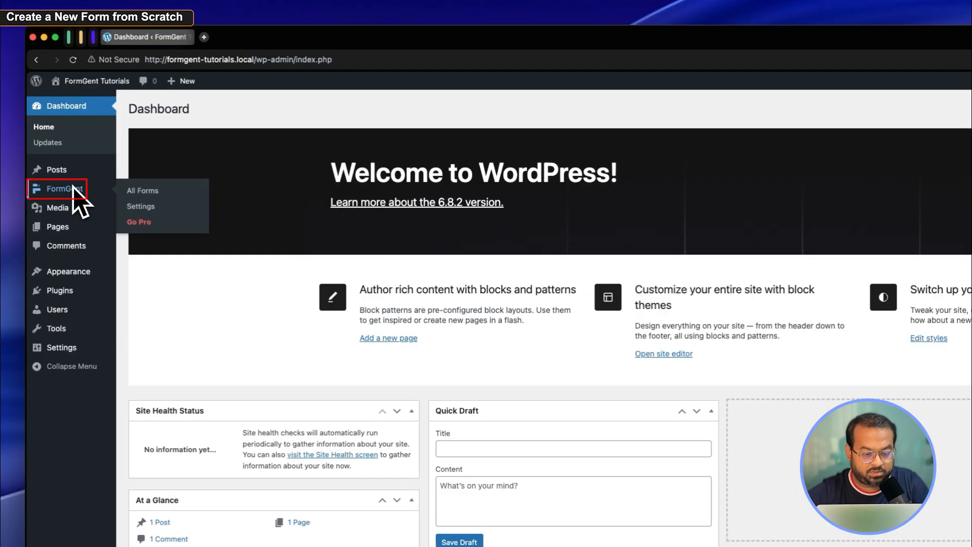
click(158, 193)
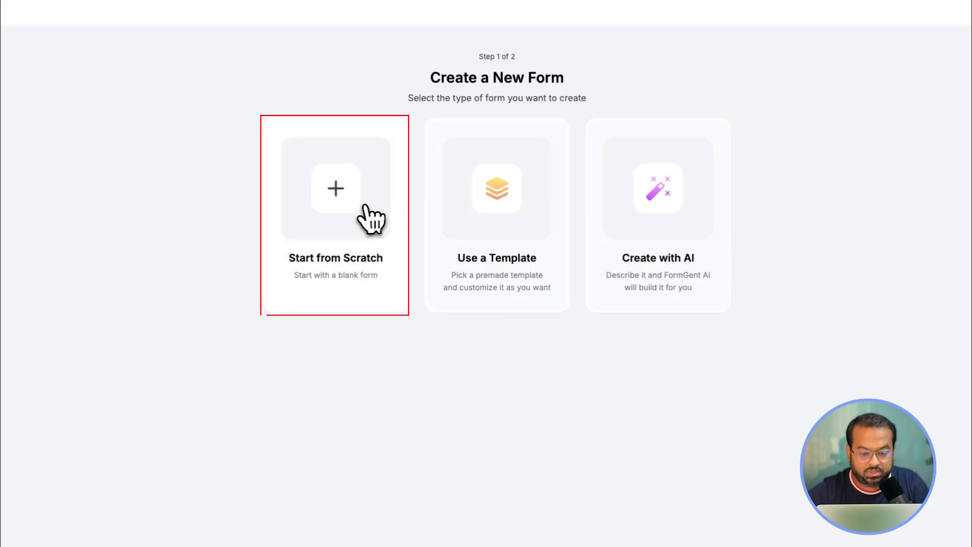
click(337, 193)
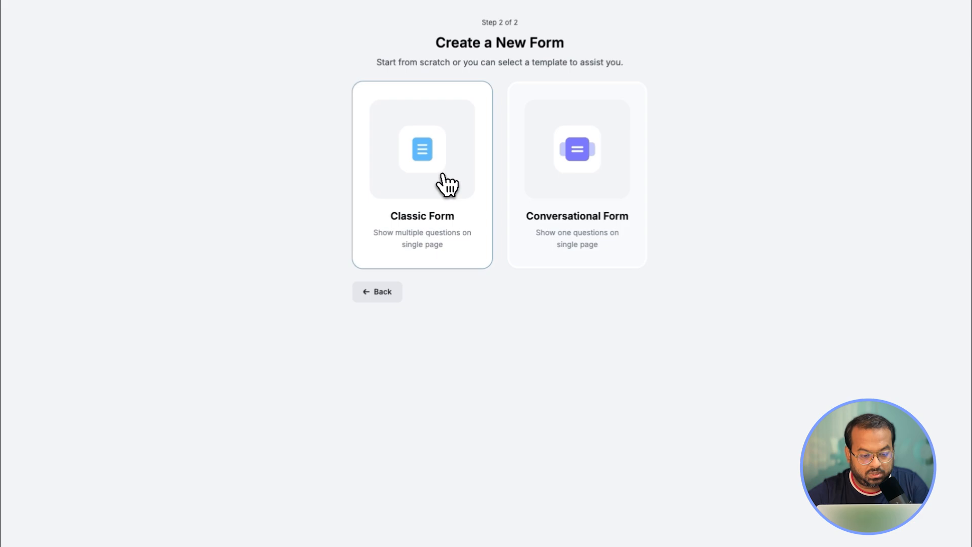
- Create a classic form named "Classic form (for Demo)" and dismiss the editor's welcome guide
click(456, 198)
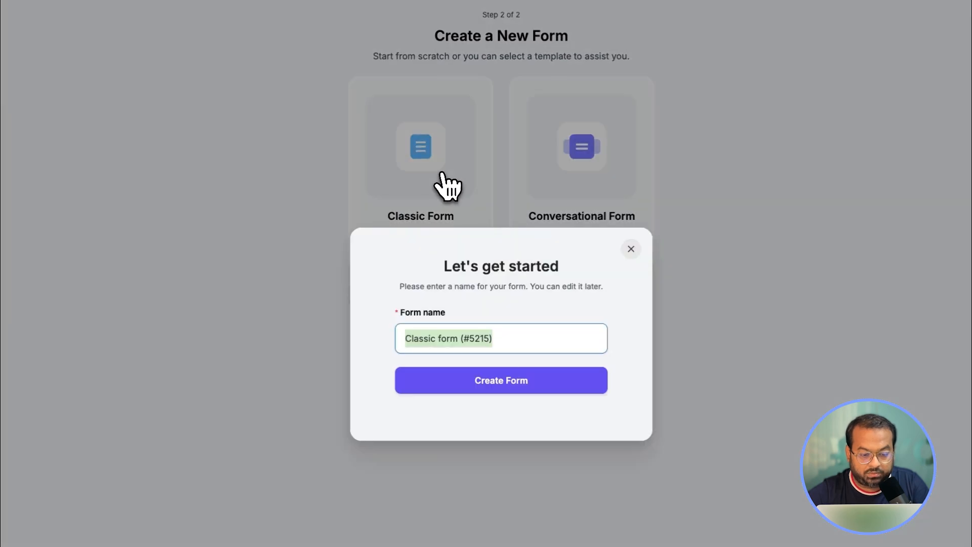
drag(489, 338, 464, 338)
text(for Demo)
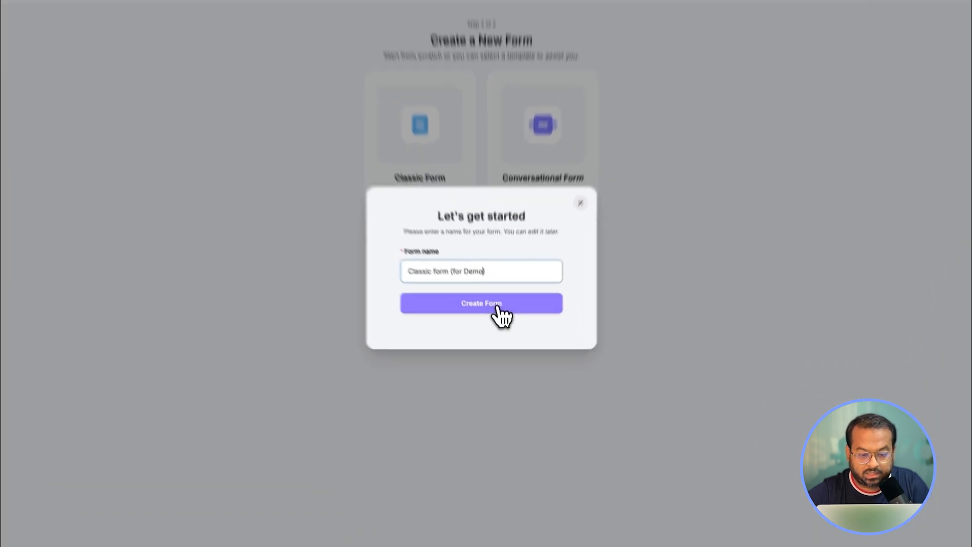
click(499, 310)
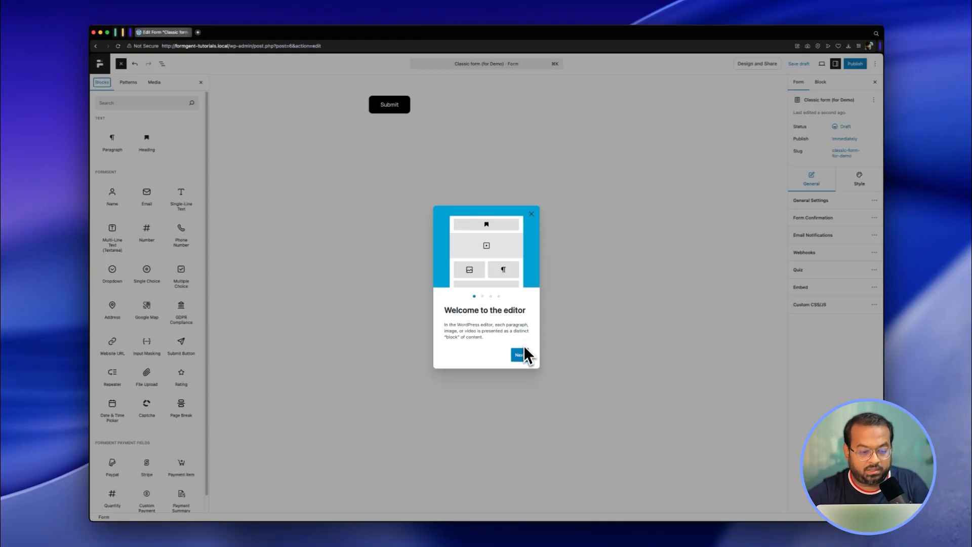
click(531, 214)
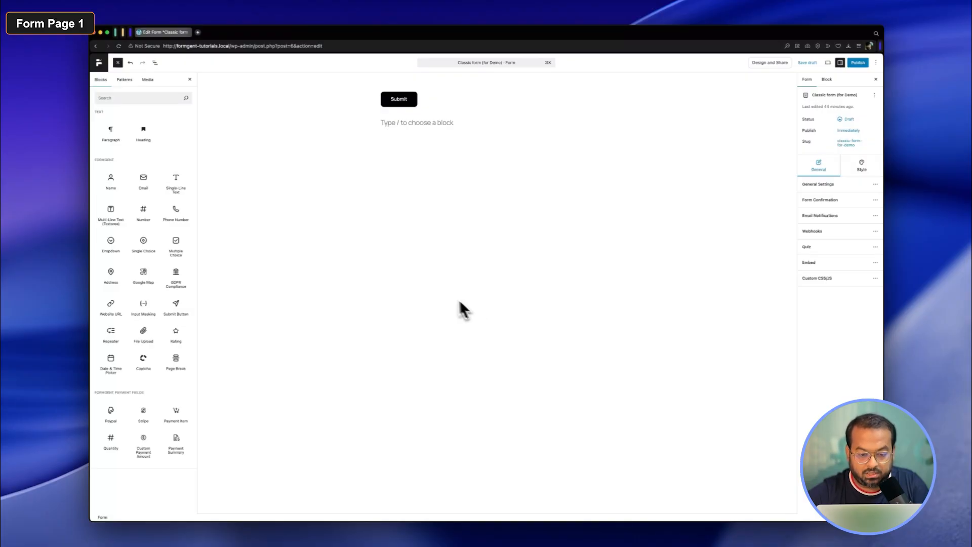
- Add Name, Email, Phone Number, Address and File Upload fields to the form in that order
drag(110, 180, 404, 104)
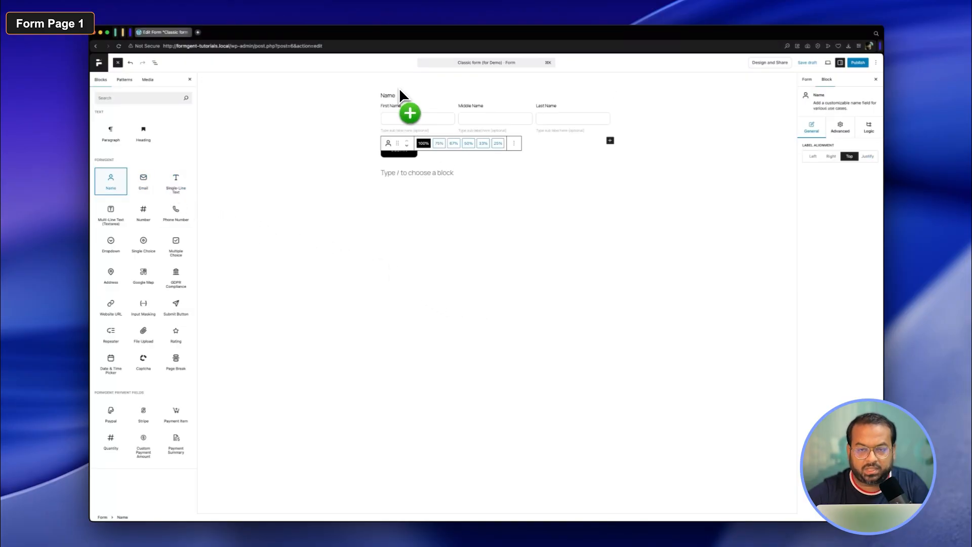
drag(143, 180, 158, 187)
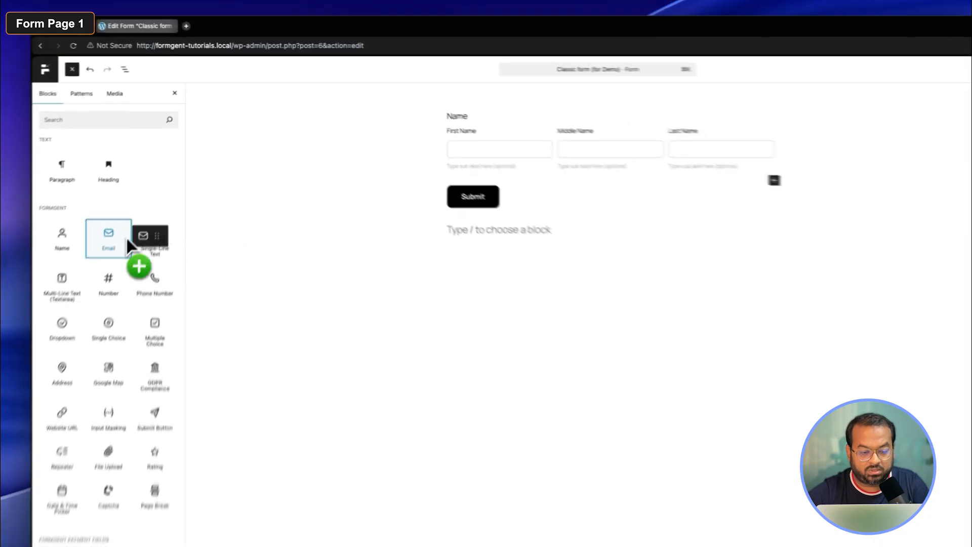
drag(127, 243, 496, 202)
drag(154, 281, 506, 264)
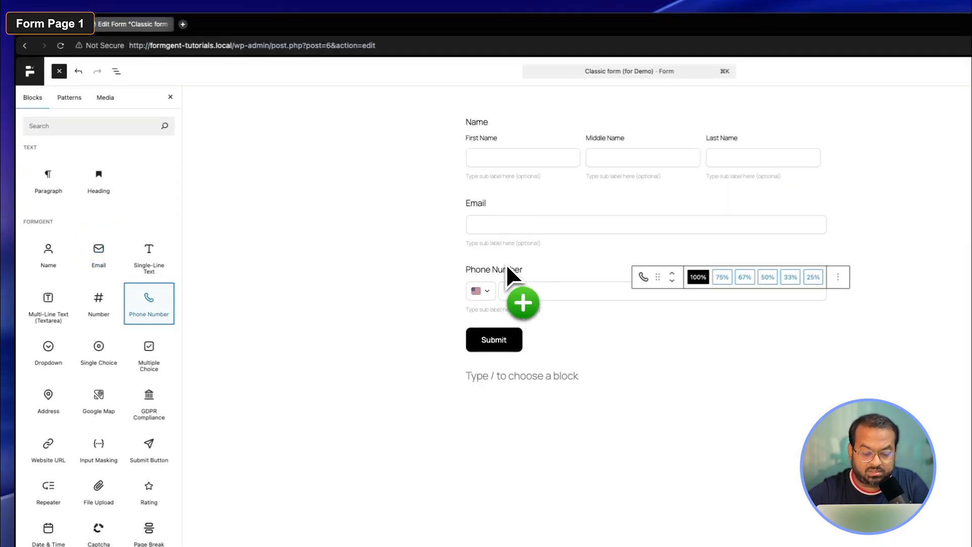
drag(61, 369, 471, 319)
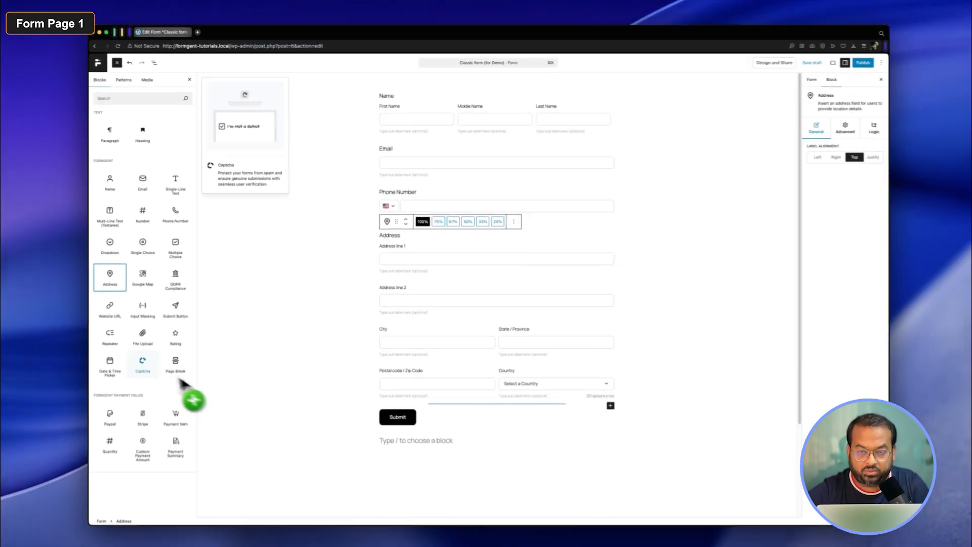
drag(182, 381, 397, 408)
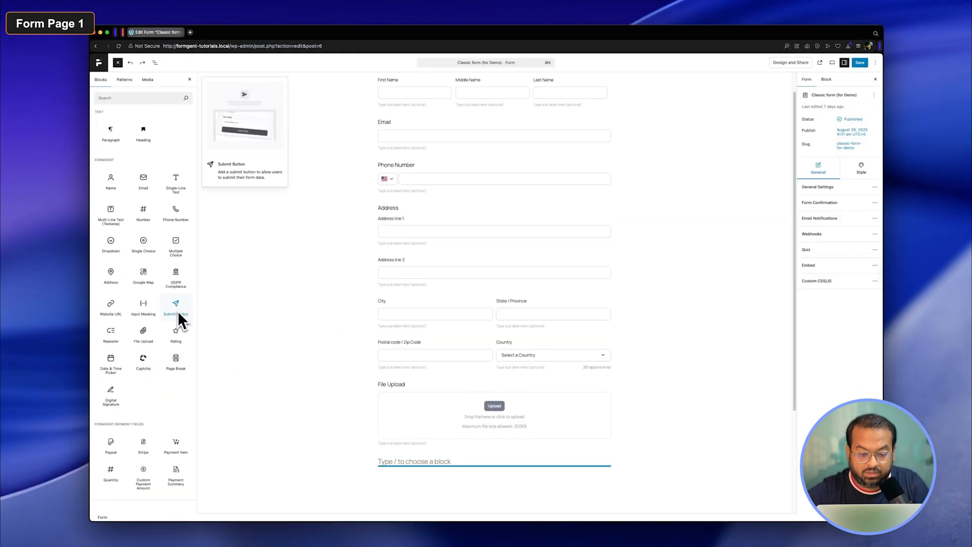
- Insert a page break below the File Upload field
drag(179, 364, 403, 455)
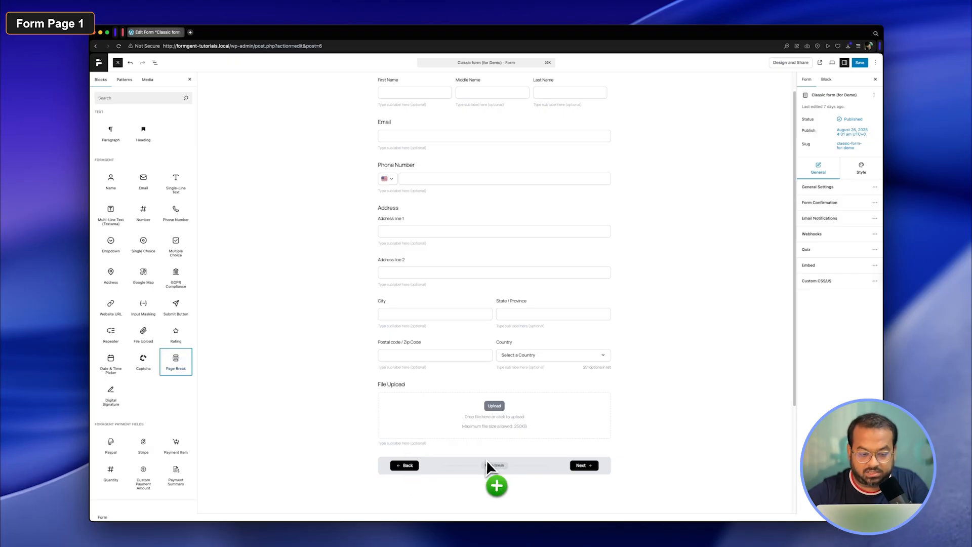
scroll(515, 461, down, 1)
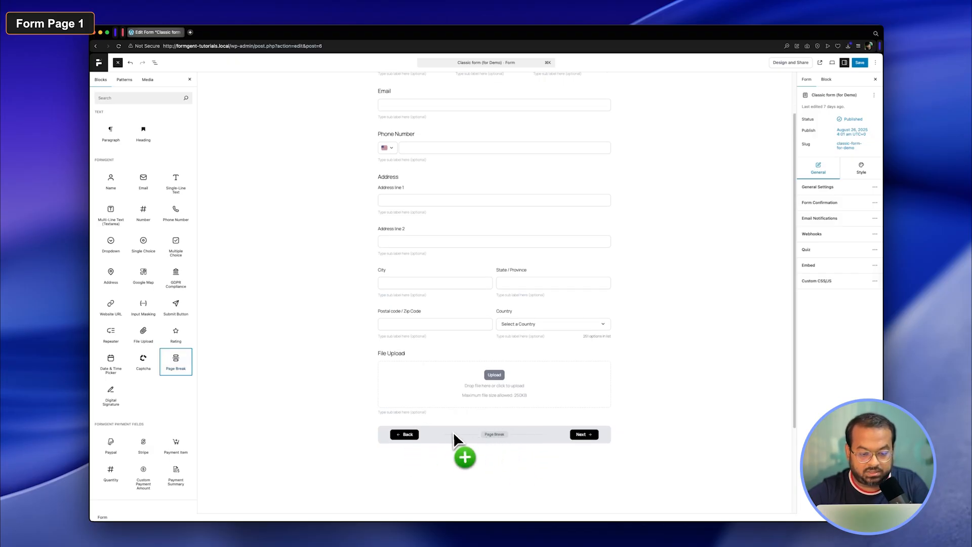
scroll(500, 397, up, 2)
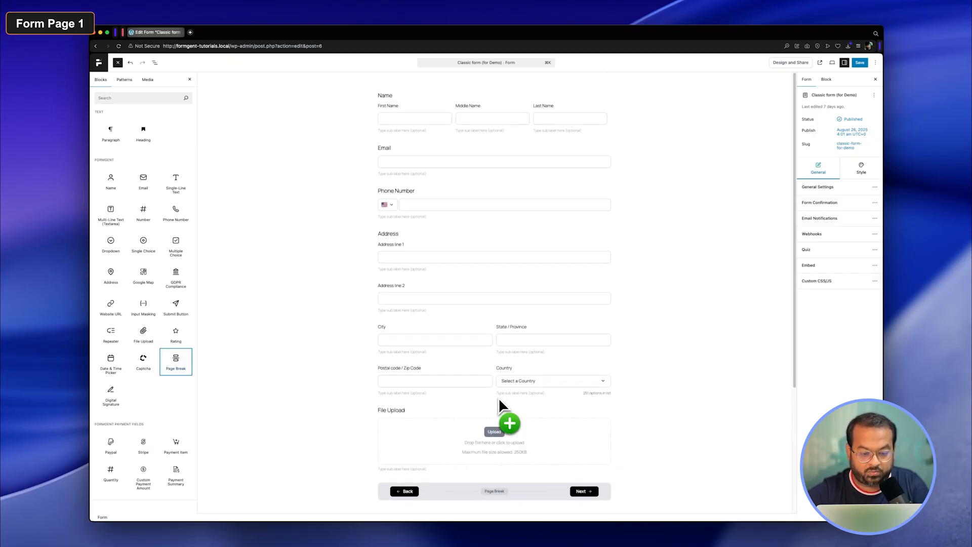
- Examine the block settings of the Name, Email, Phone Number and Address line 1 fields
click(407, 118)
click(403, 161)
click(406, 203)
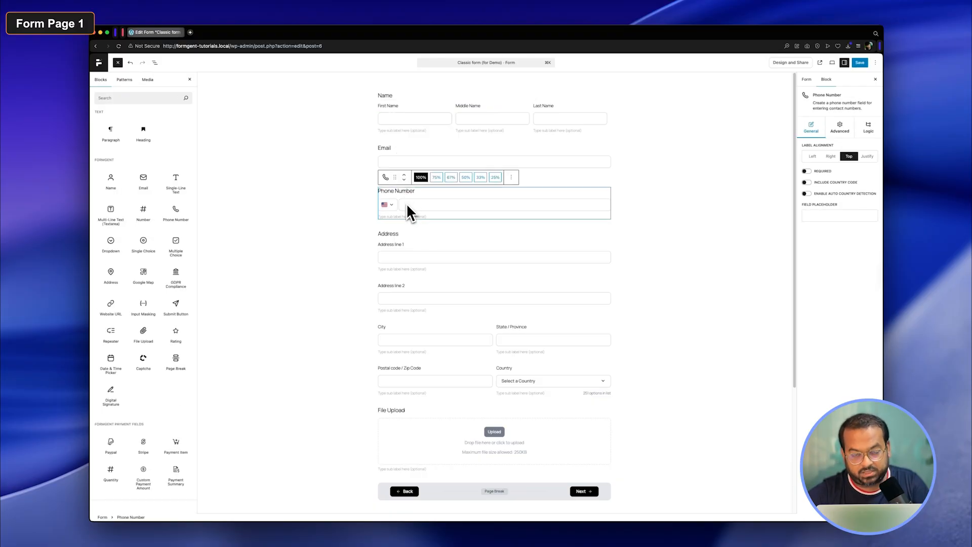
click(408, 257)
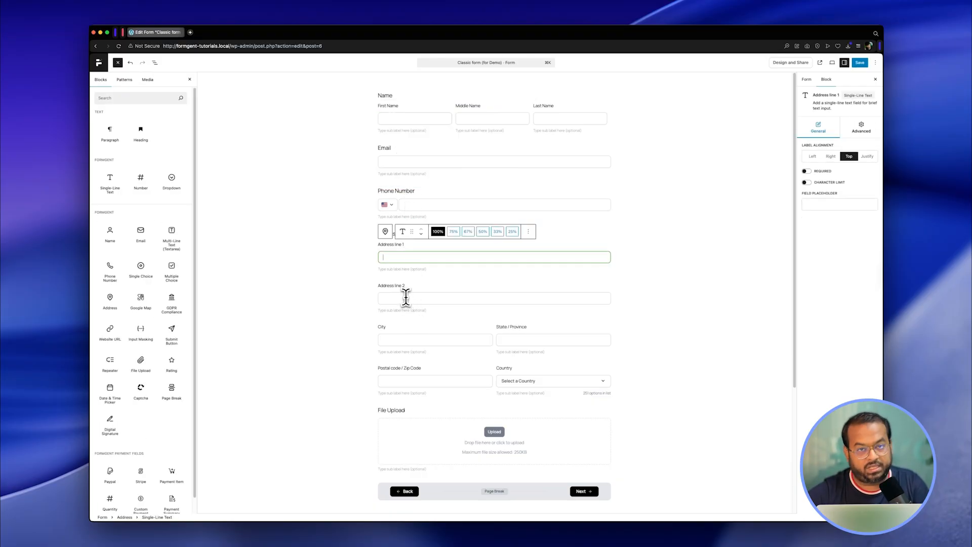
click(415, 107)
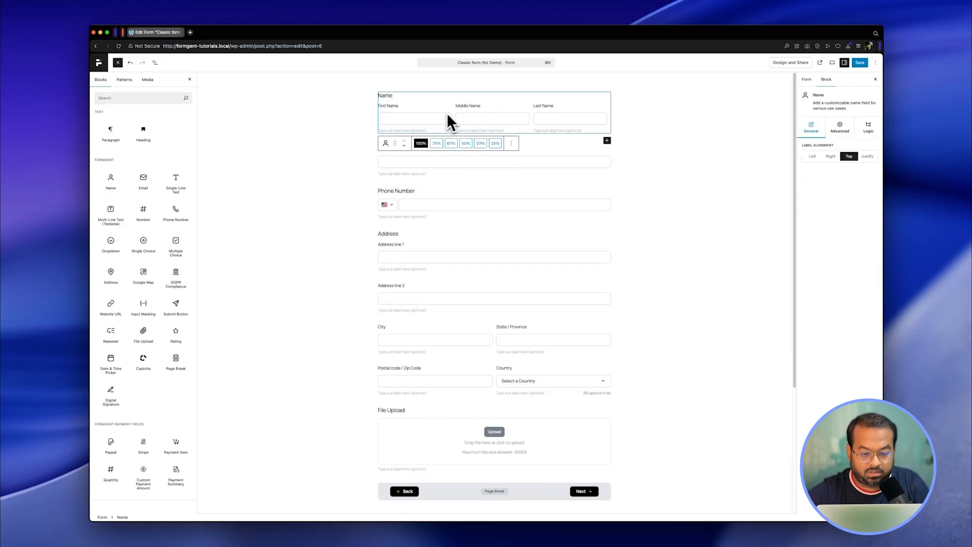
click(435, 119)
- Make the Email field required, enable its confirmation field and show the email icon
click(401, 150)
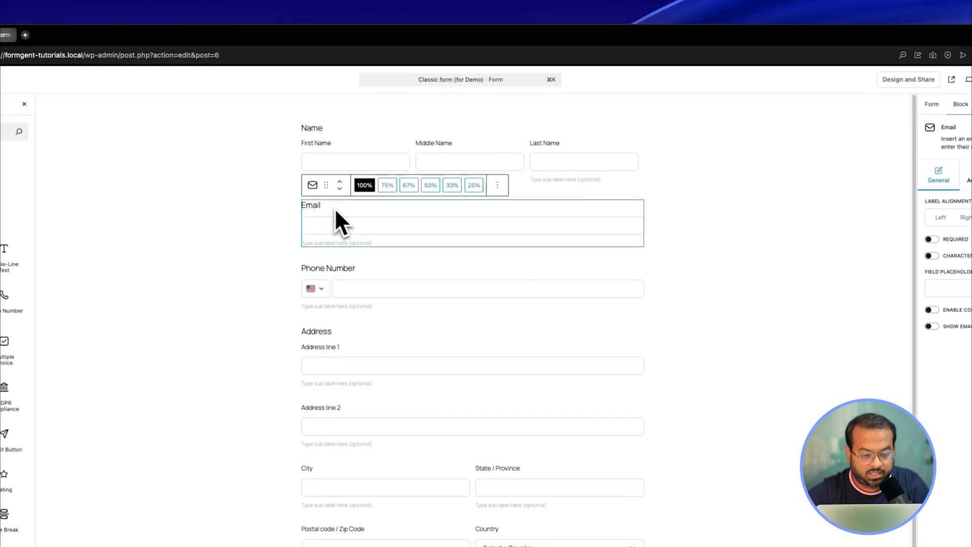
click(932, 239)
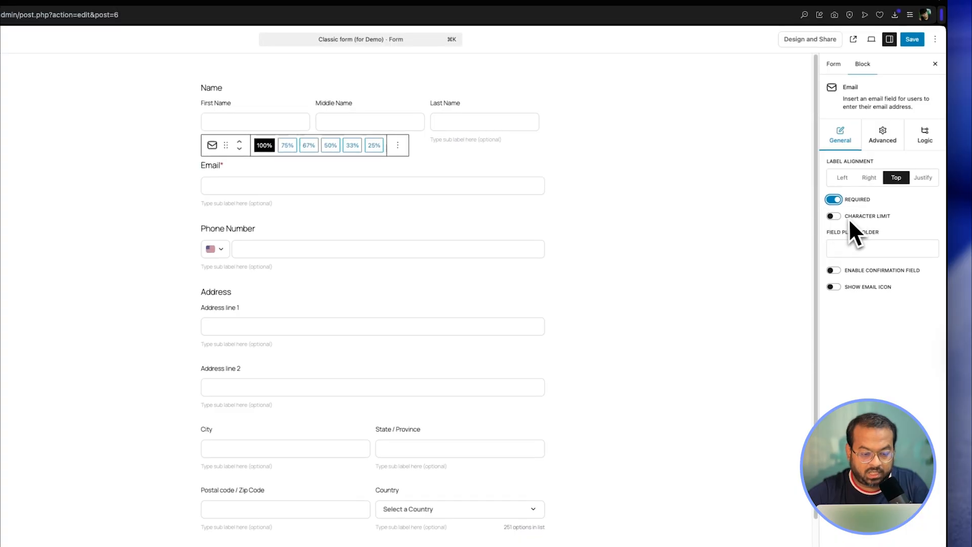
click(836, 271)
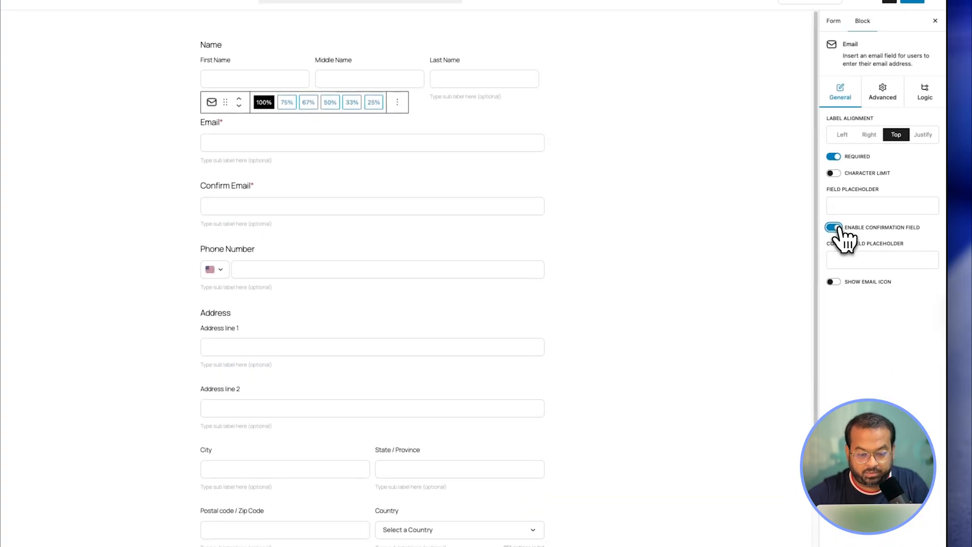
click(833, 282)
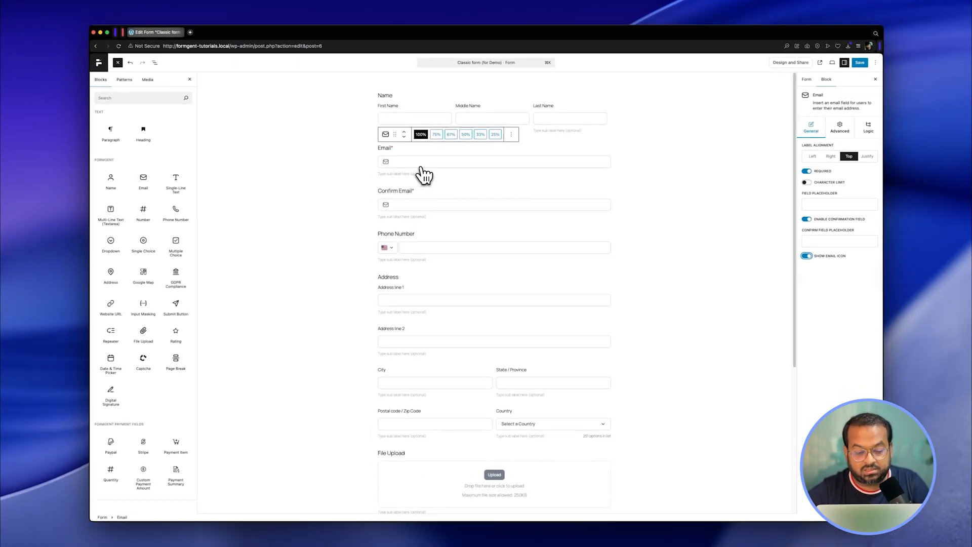
- Make the Phone Number field required and include the country code
click(413, 234)
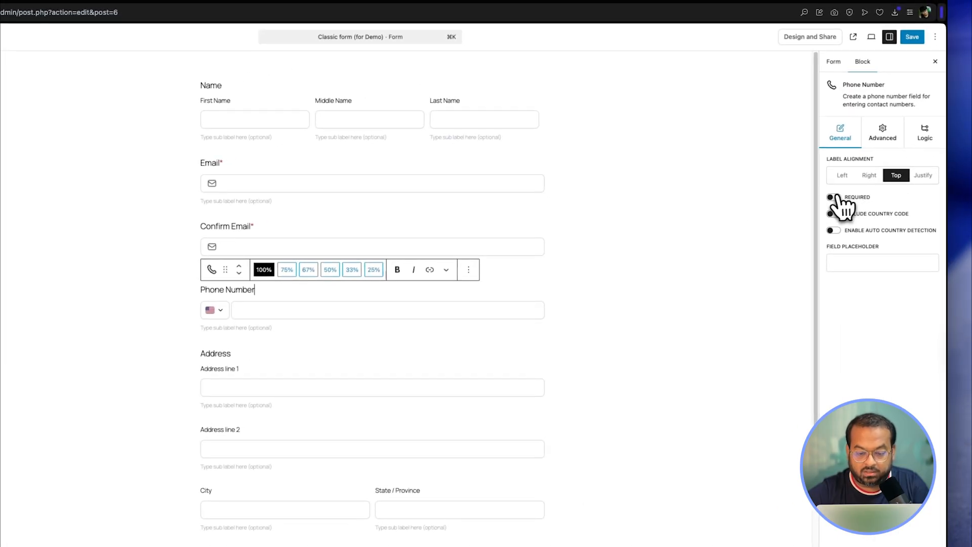
click(836, 197)
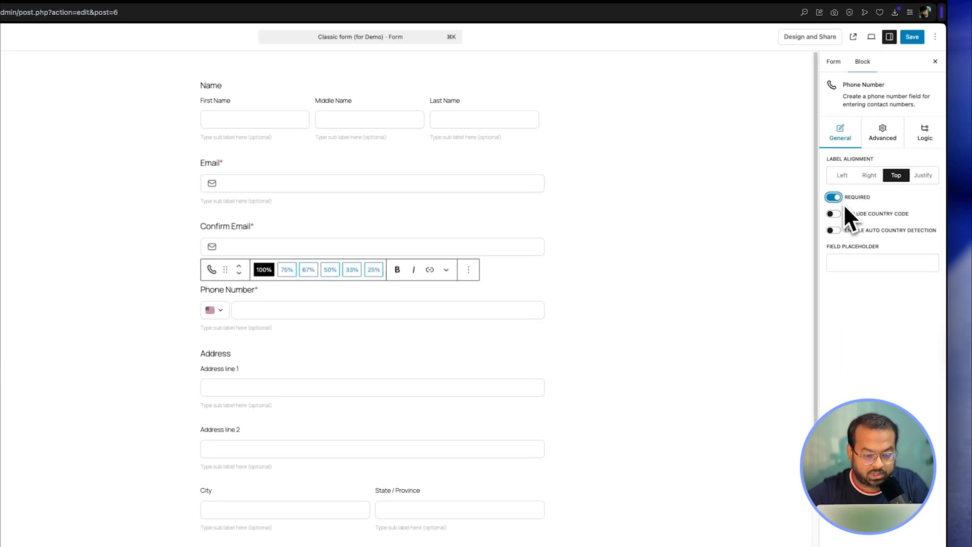
click(833, 214)
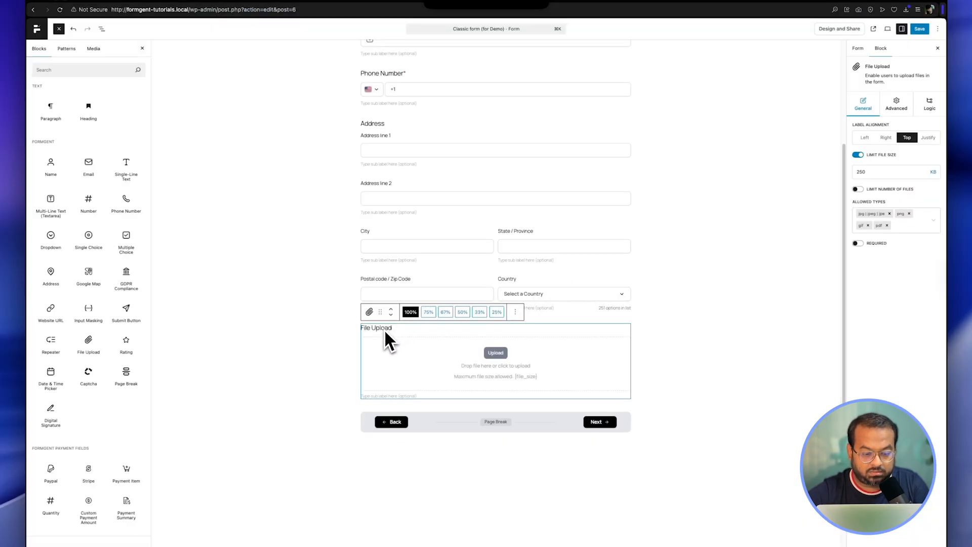
- Relabel the File Upload field "Upload Your Resume" and set its file size limit to 50 MB
triple_click(384, 330)
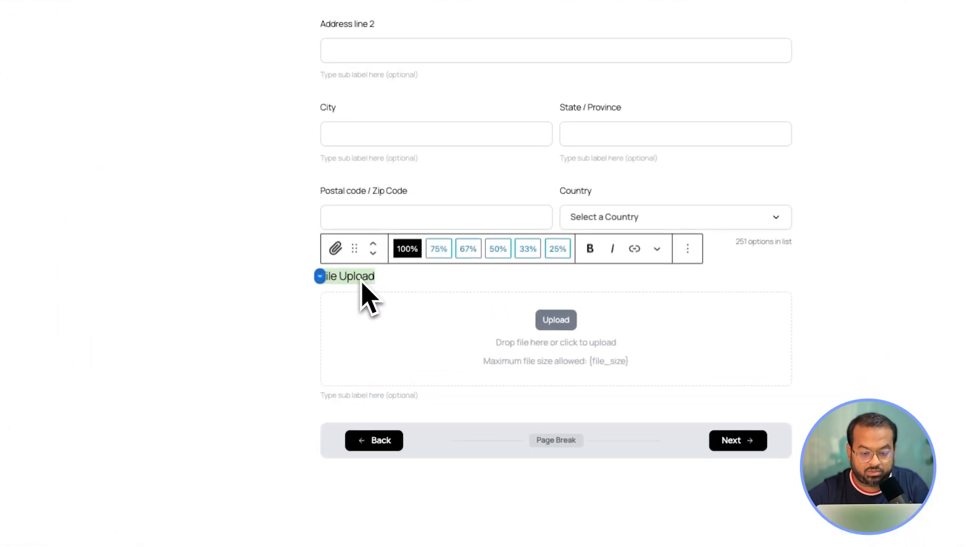
text(U)
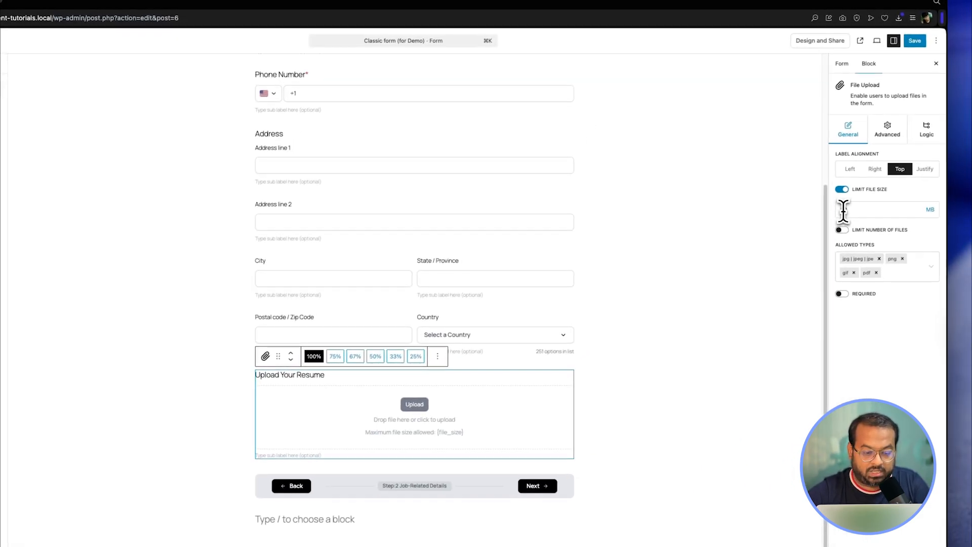
click(843, 211)
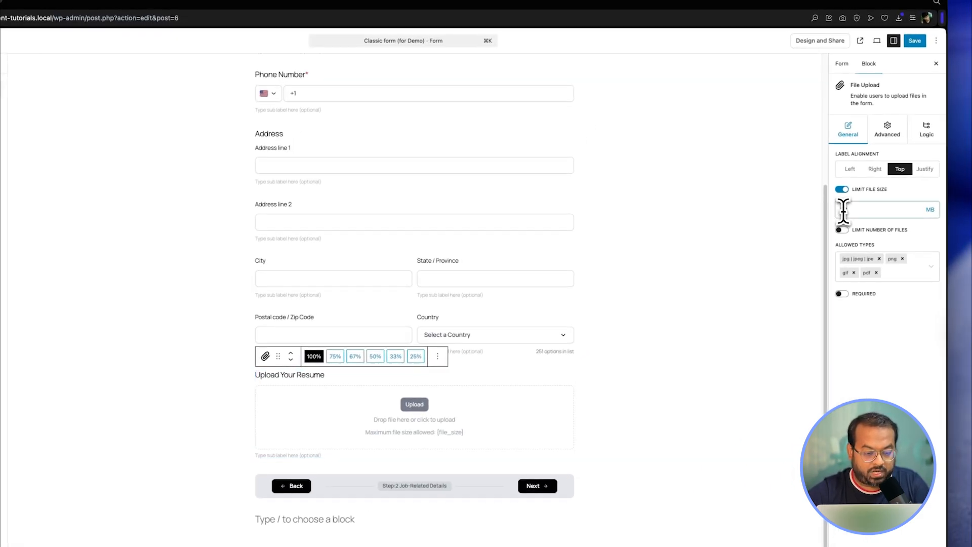
click(931, 210)
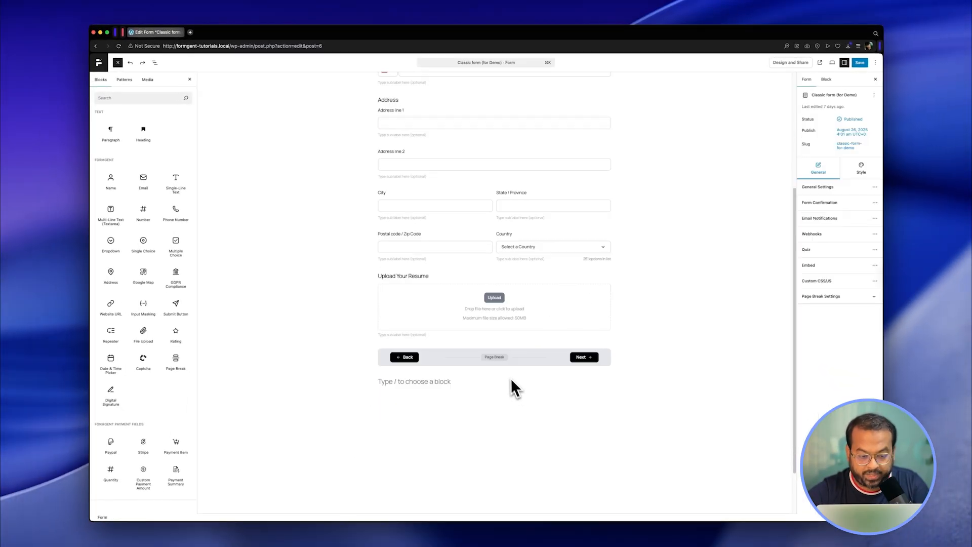
- Rename the page break below the resume upload field "Step:2 Job-Related Details"
click(495, 358)
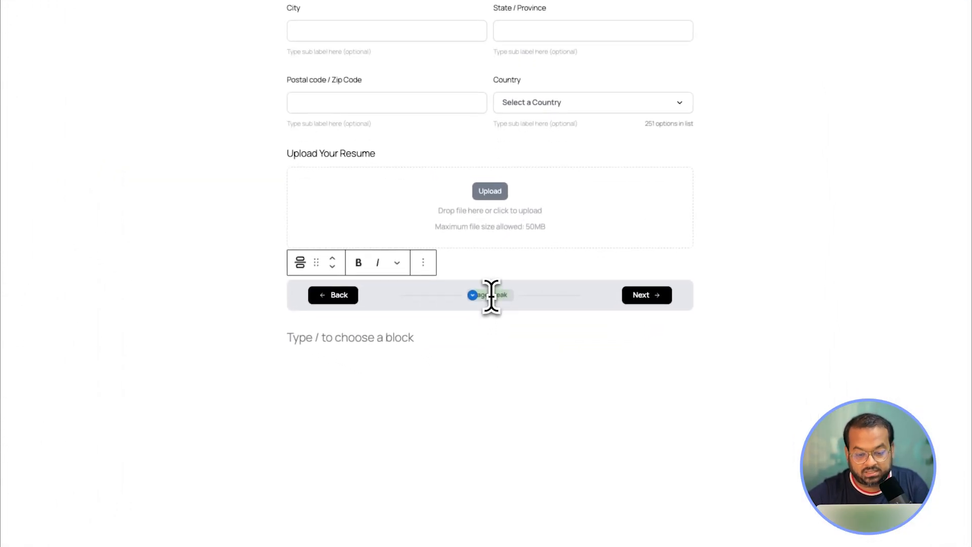
key(BackSpace)
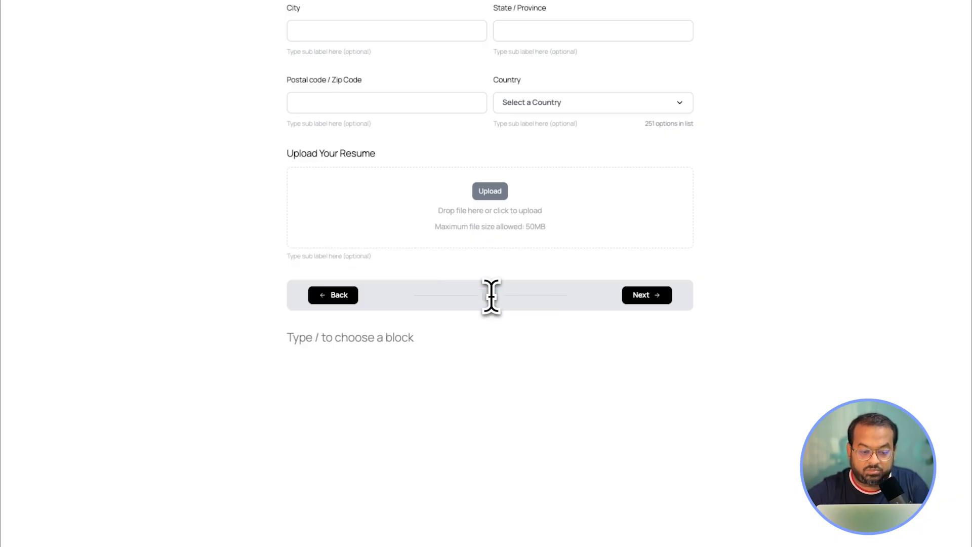
text(Step)
text(:2 Job-Related Details)
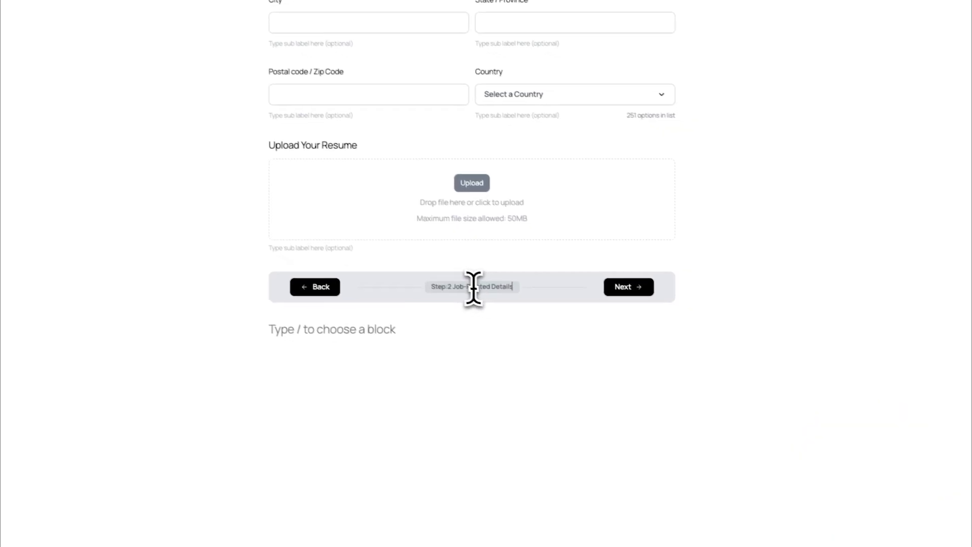
click(565, 334)
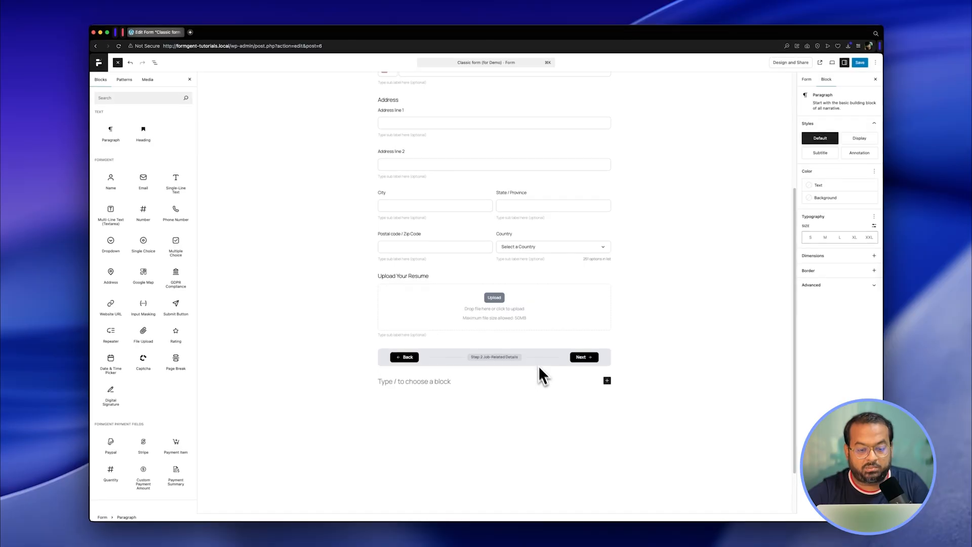
- Review the first page's fields from Name down to the page break
scroll(524, 317, up, 5)
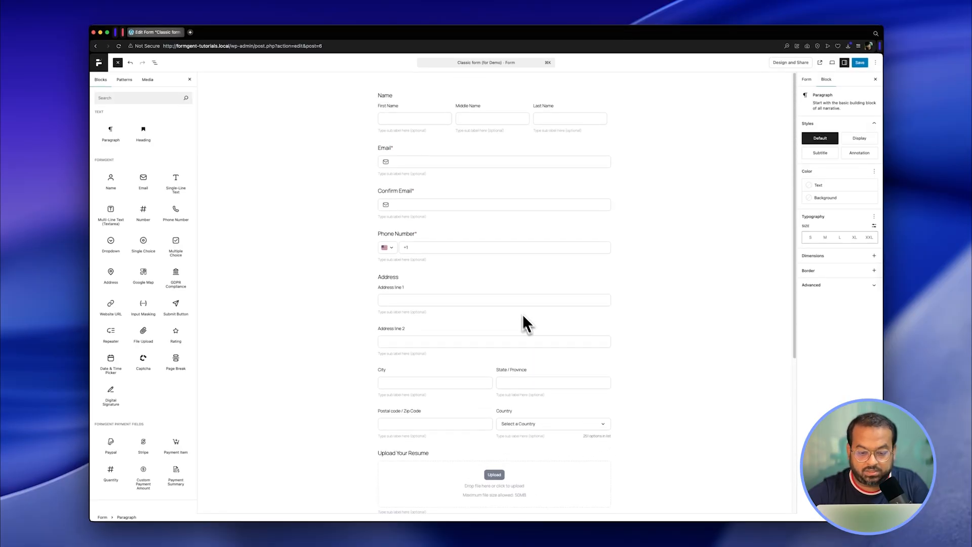
scroll(475, 274, down, 4)
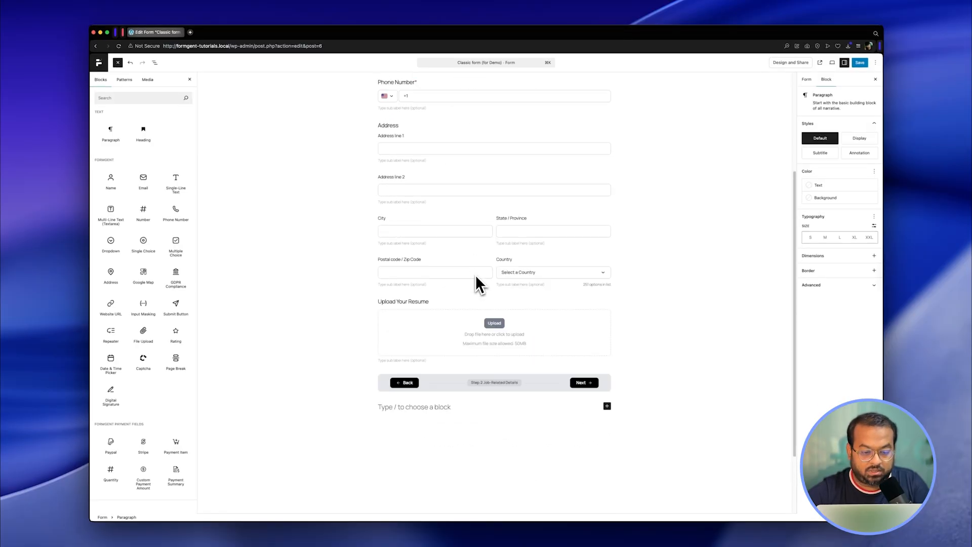
click(434, 148)
click(425, 190)
scroll(425, 190, up, 4)
scroll(438, 390, down, 6)
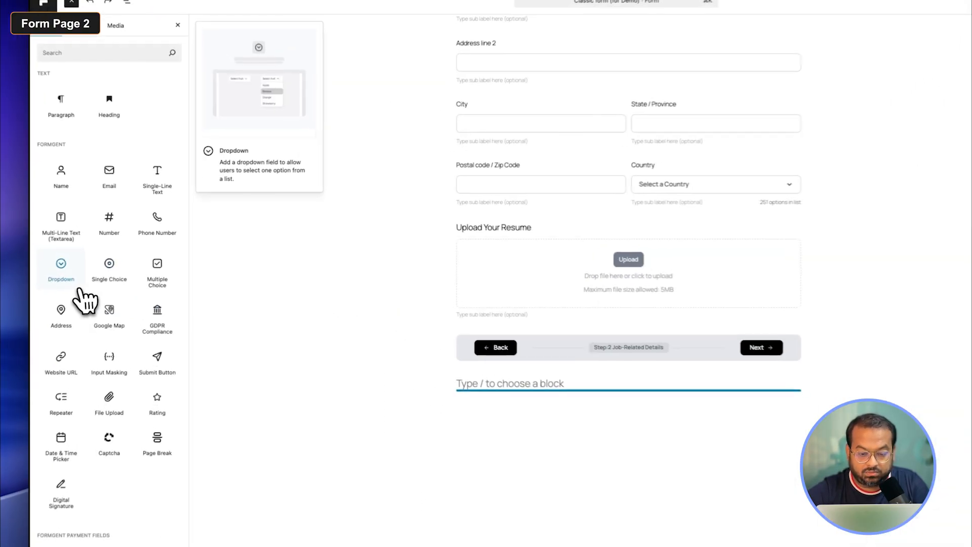
- Add Dropdown, Multiple Choice, Single Choice and Single-Line Text fields below the job-related details page break
click(117, 251)
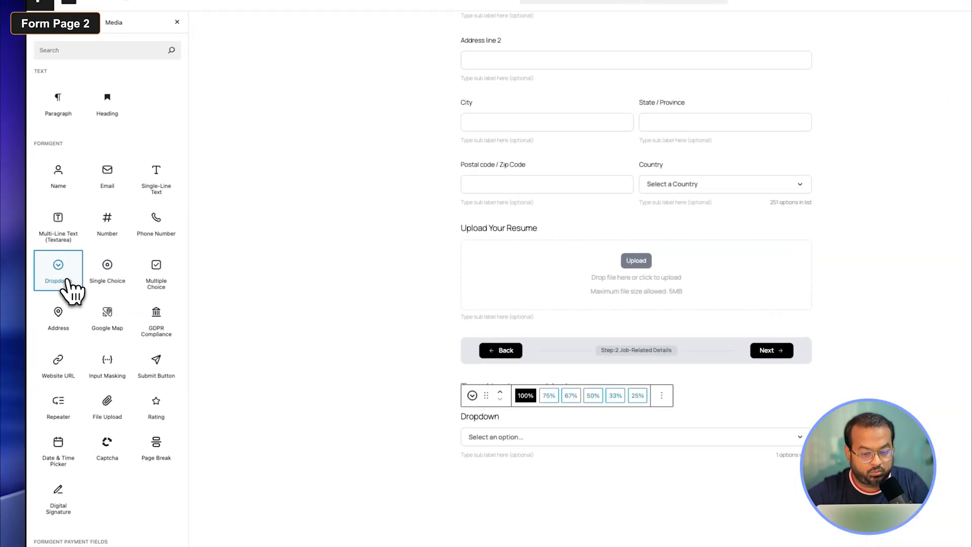
click(152, 281)
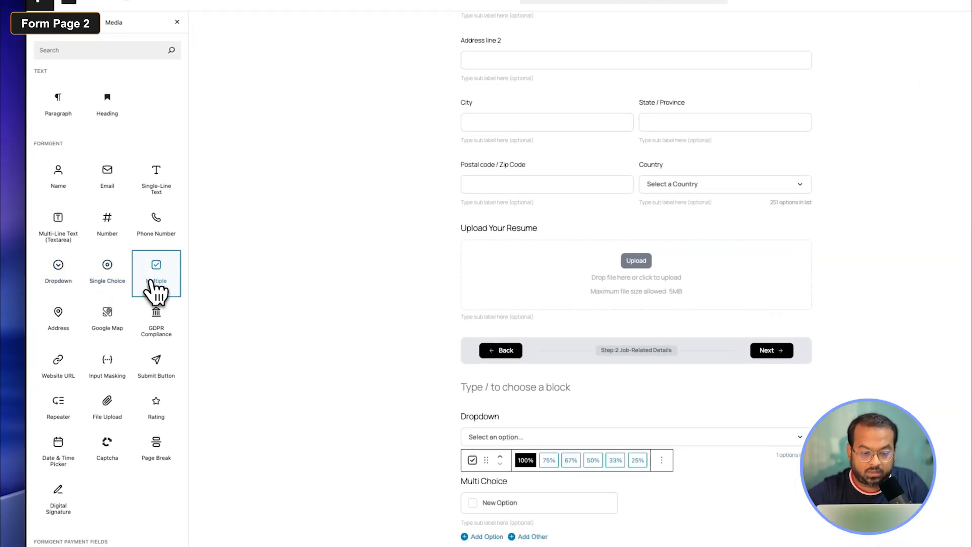
click(109, 269)
click(166, 192)
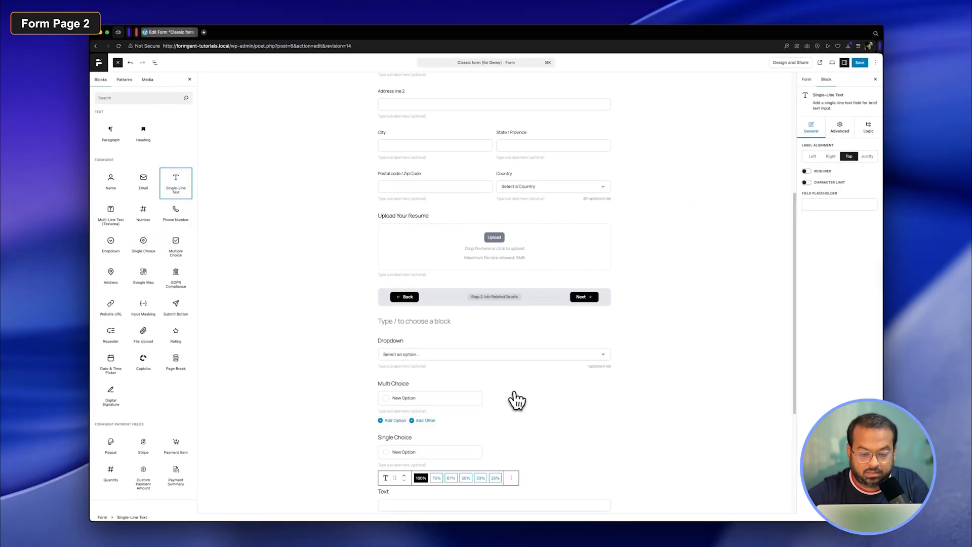
scroll(516, 400, down, 5)
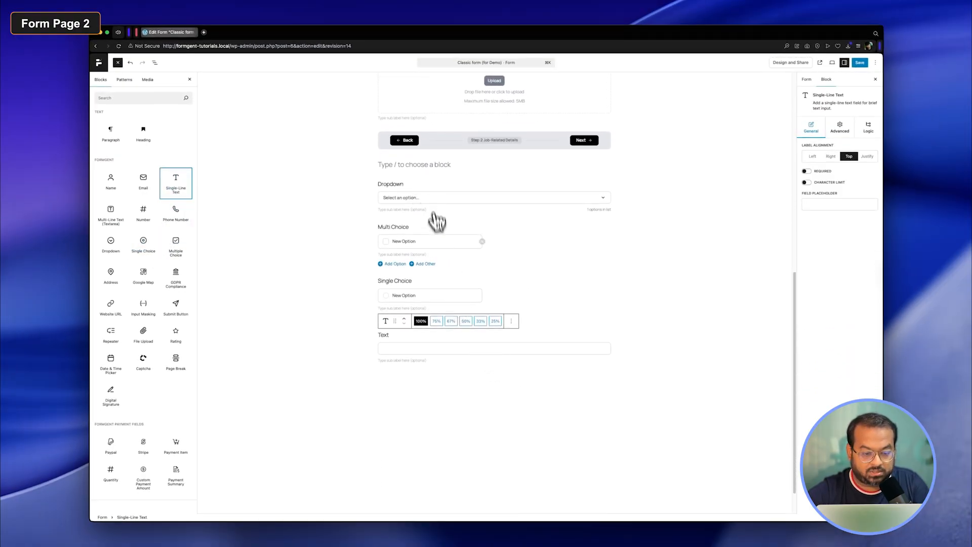
click(308, 219)
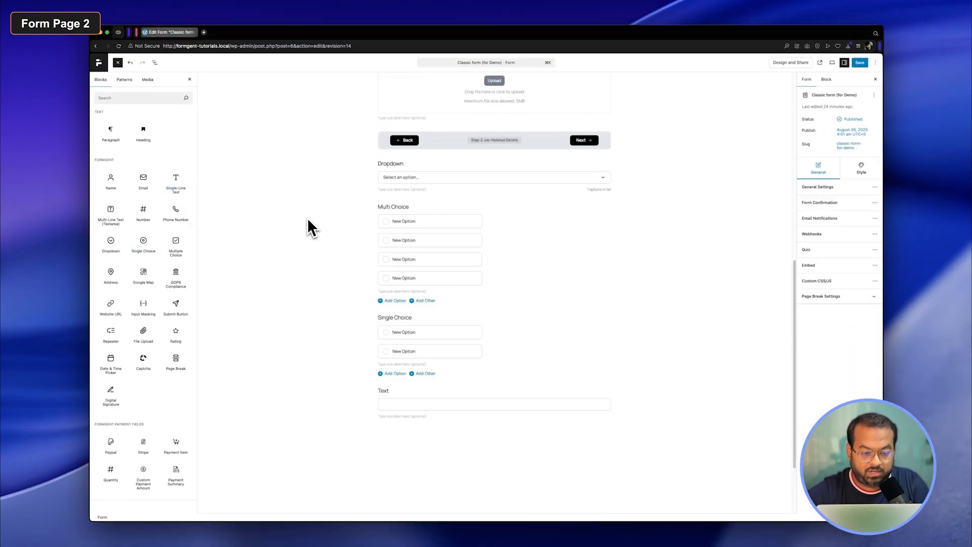
- Relabel the Dropdown field "Which position are you applying for?"
click(400, 163)
double_click(392, 164)
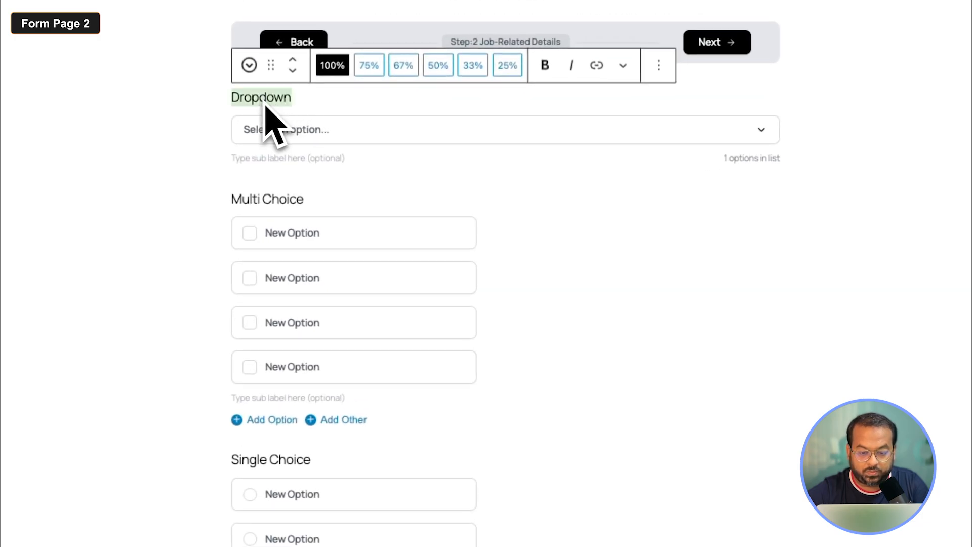
text(Which position are you applying for?)
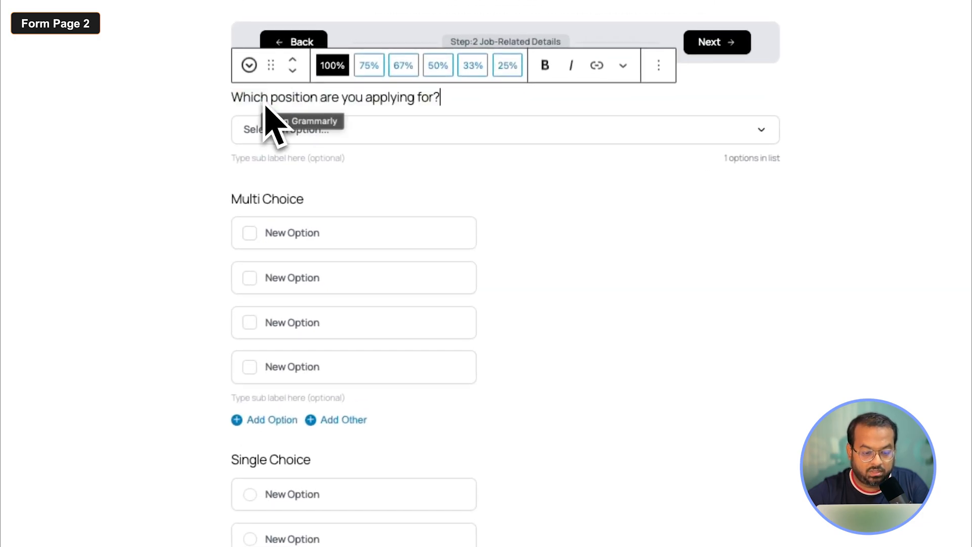
- Fill the position dropdown's items with Web Developer, Marketing and Video Editor
click(814, 230)
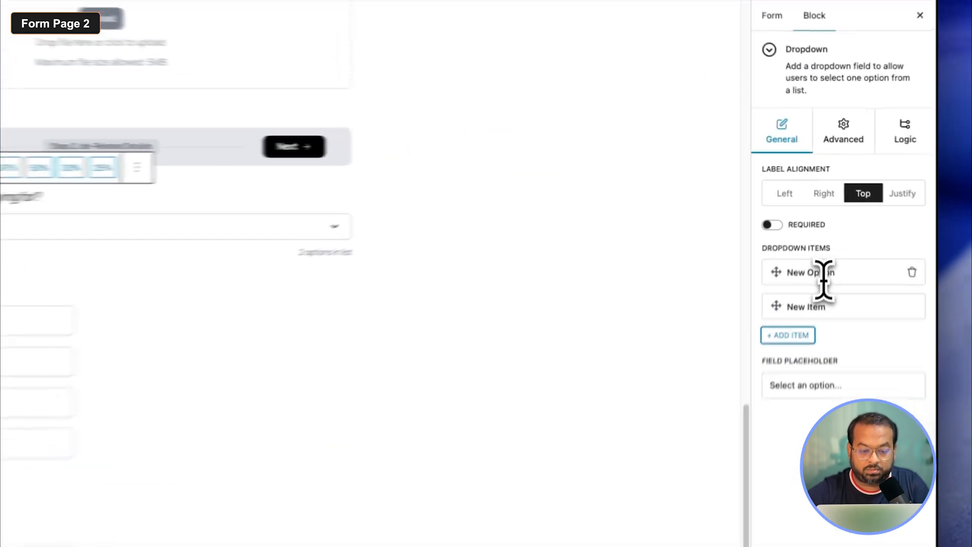
triple_click(824, 274)
text(Web Developer)
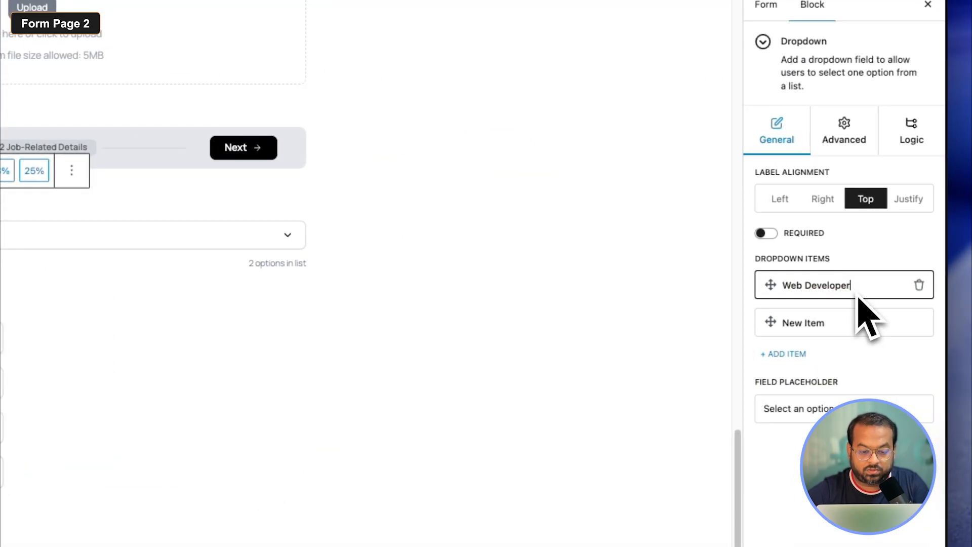
triple_click(828, 307)
text(Marketing)
click(783, 353)
triple_click(804, 361)
text(Video Editor)
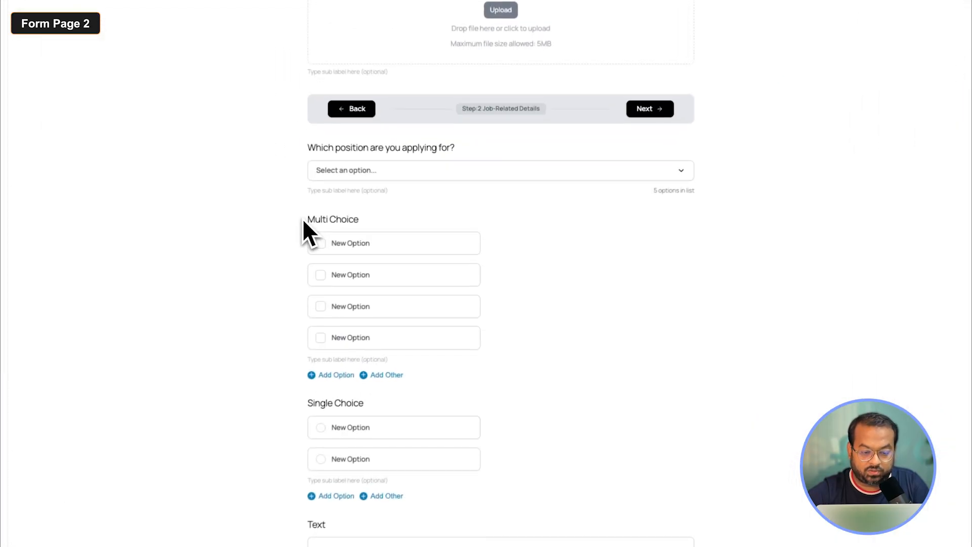
- Relabel the Multi Choice field "Years of Experience" with options Less than 1 year, 1-2 years, 3-5 years and 5+ years
click(333, 218)
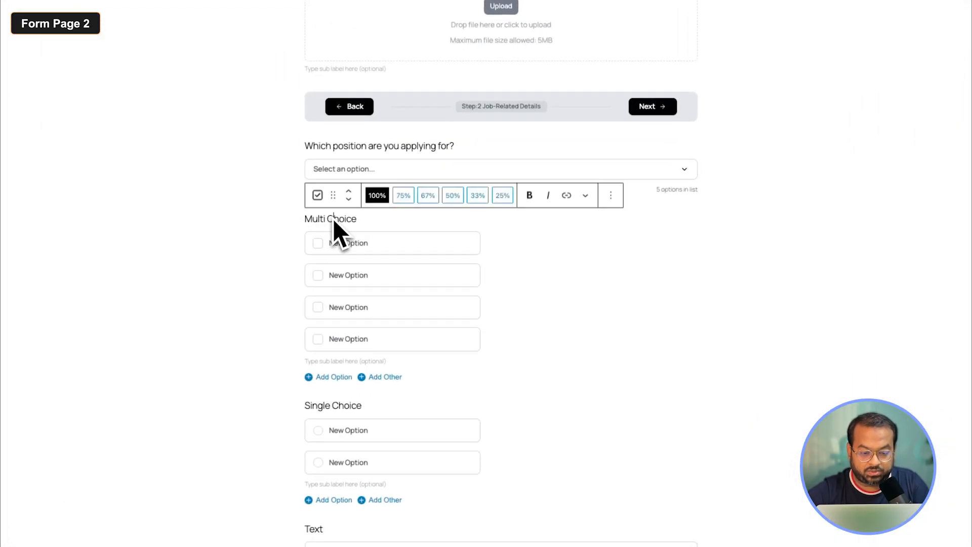
click(383, 223)
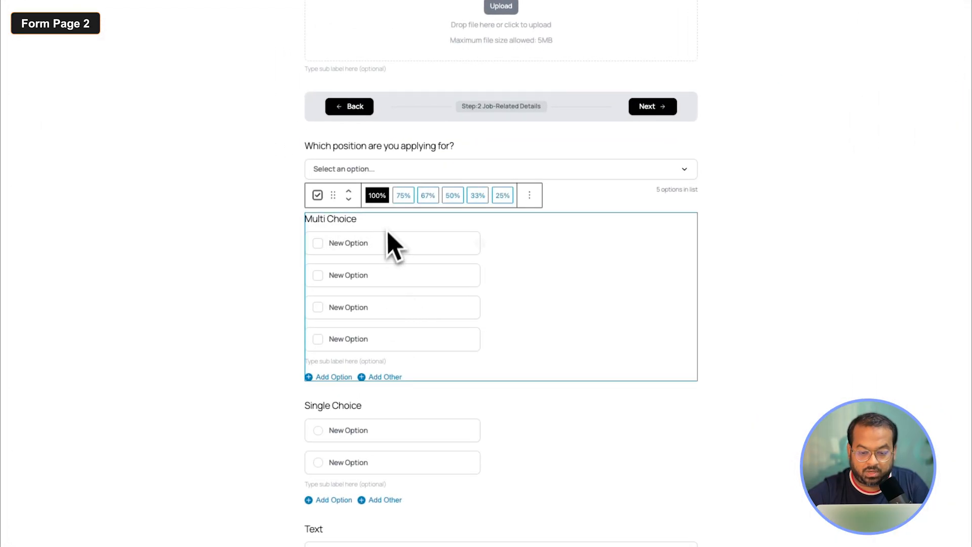
double_click(358, 244)
key(ctrl+a)
text(cx)
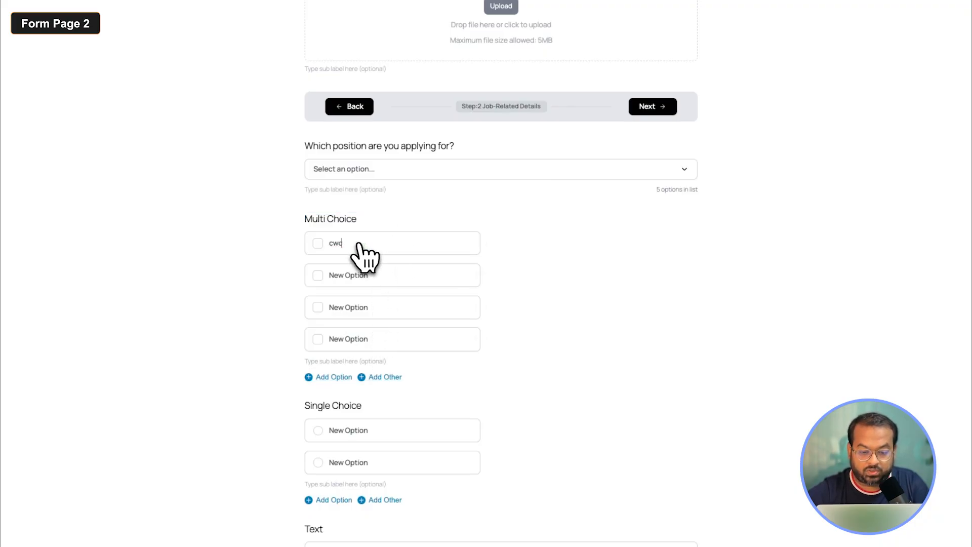
double_click(865, 288)
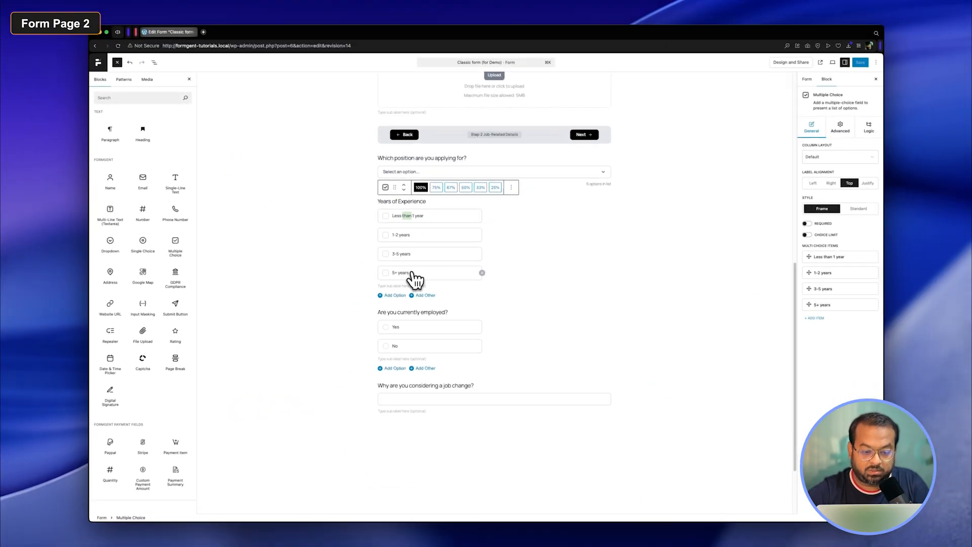
- Apply conditional logic that shows "Why are you considering a job change?" only if "Are you currently employed?" is Yes
click(434, 313)
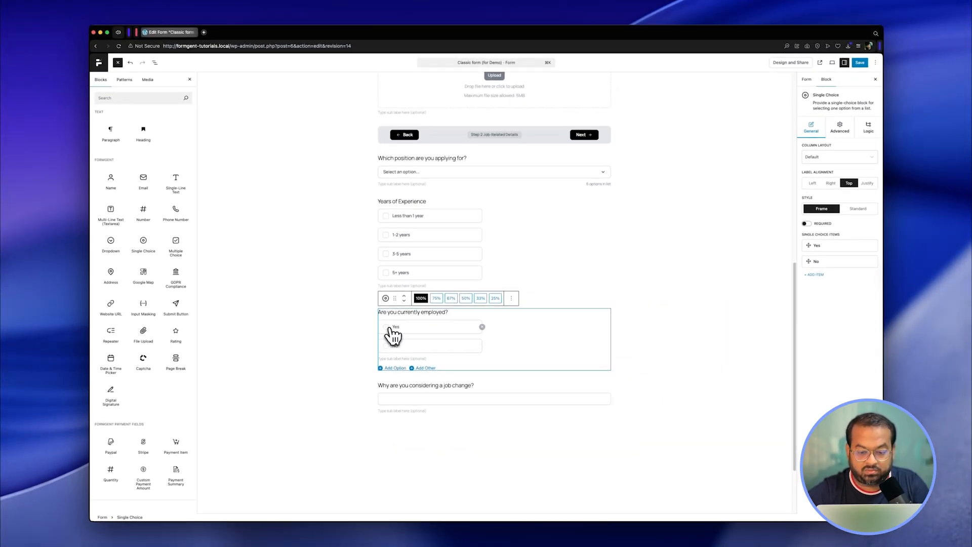
click(369, 342)
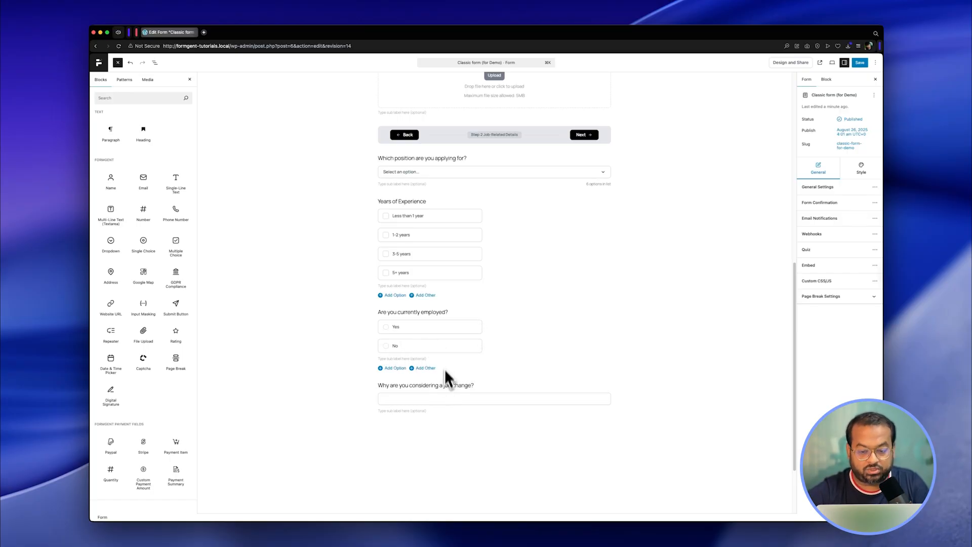
click(444, 386)
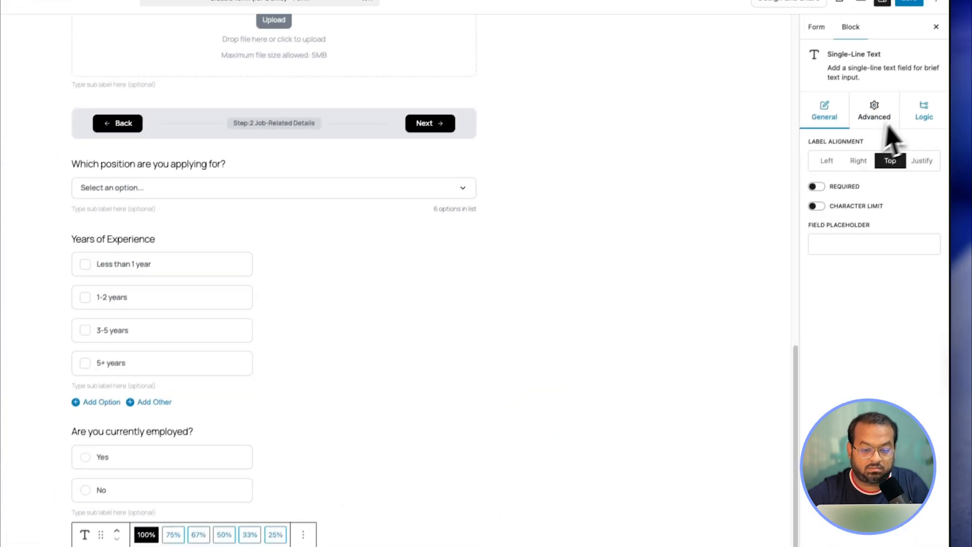
click(921, 118)
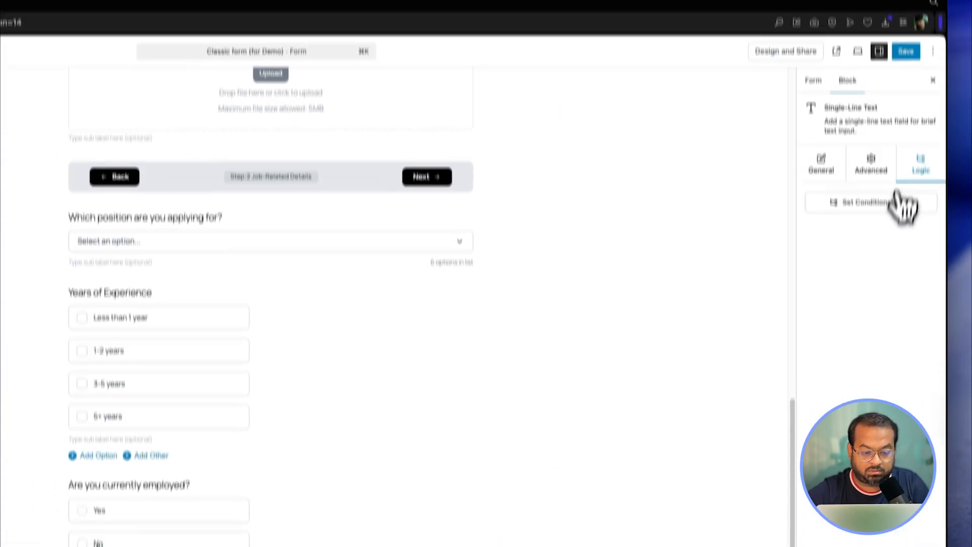
click(882, 242)
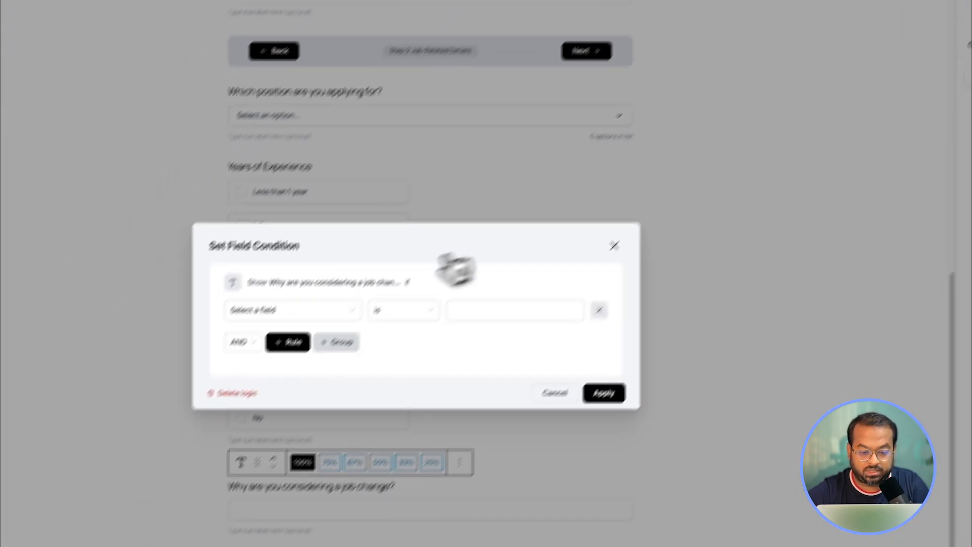
click(327, 311)
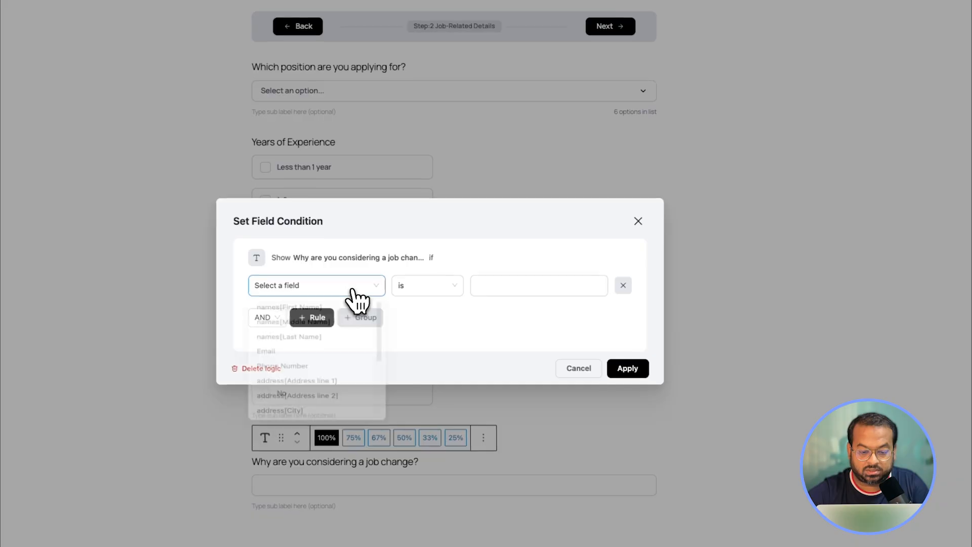
scroll(311, 431, down, 5)
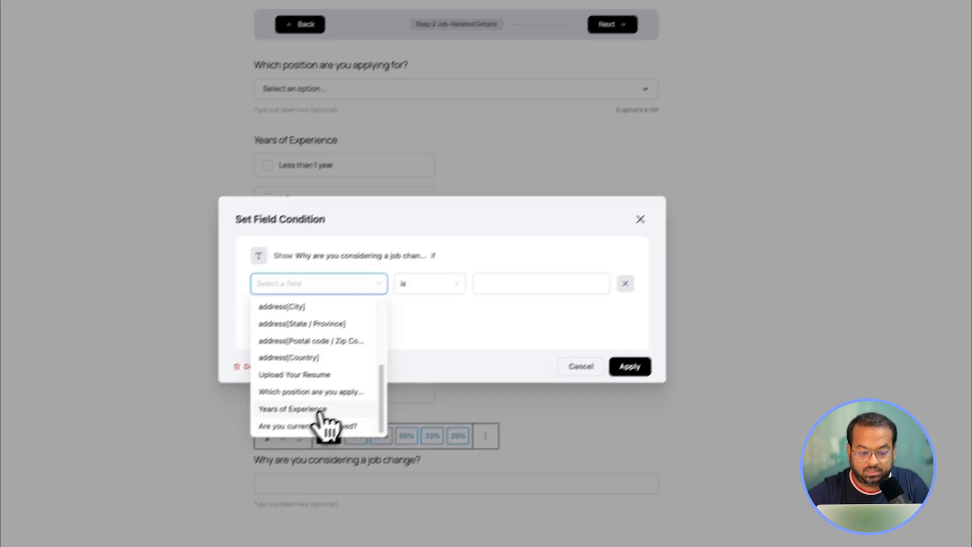
click(350, 429)
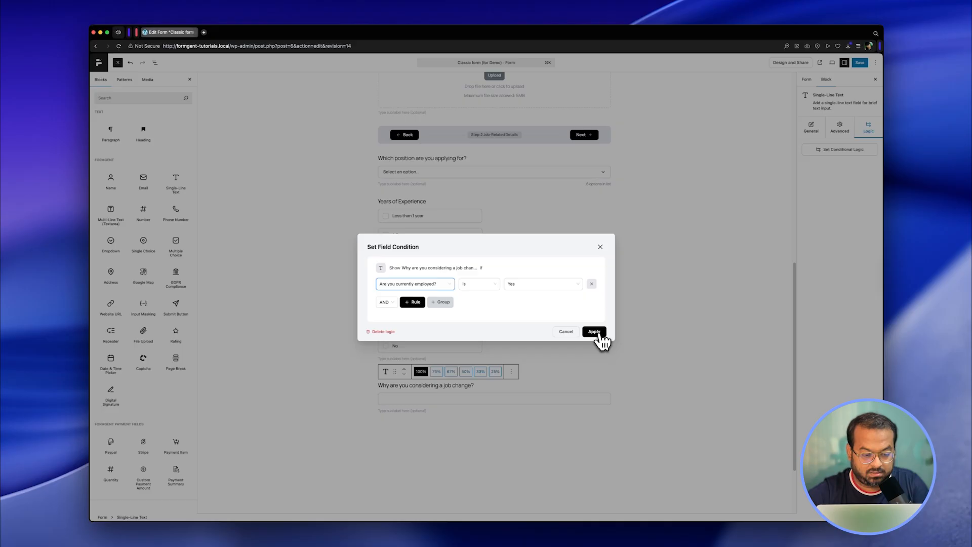
click(596, 332)
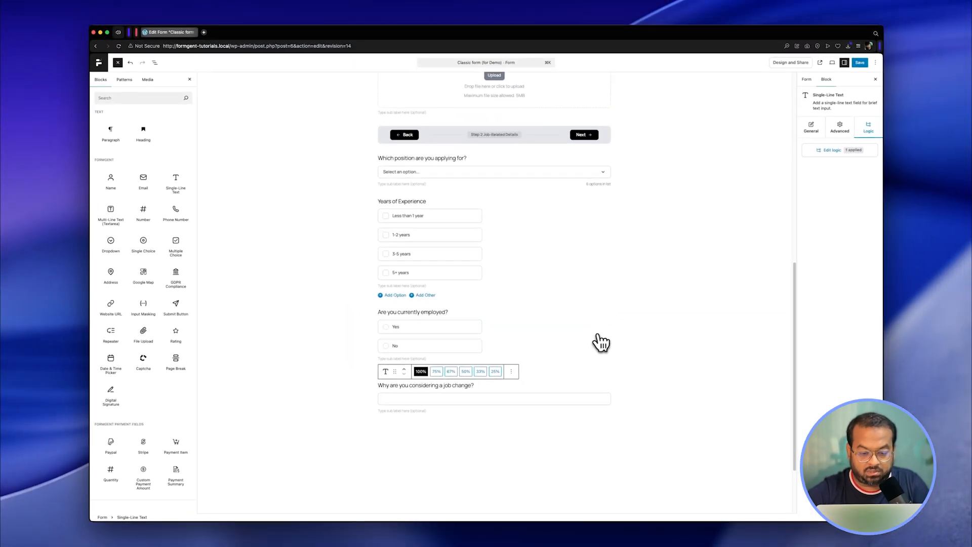
click(366, 390)
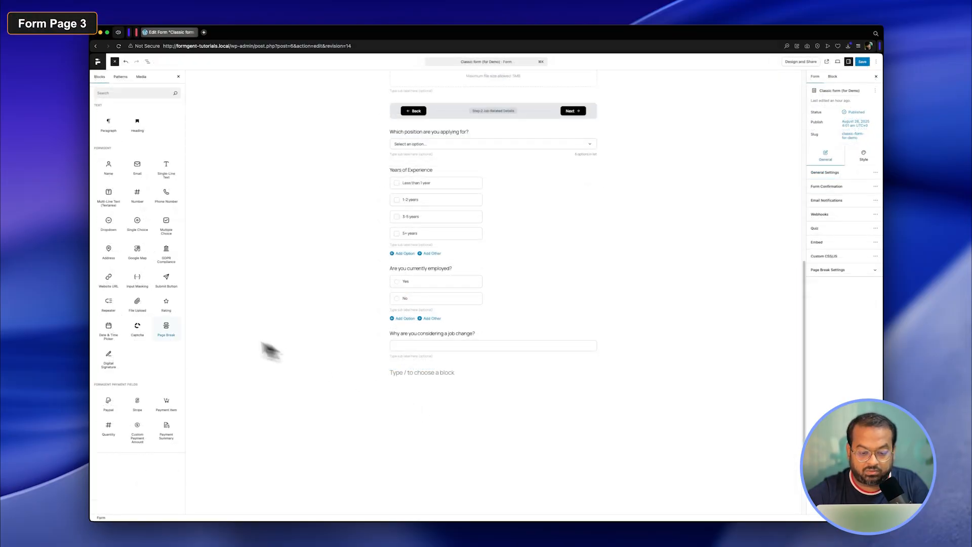
- Insert a page break below the job change question and rename it "Step: Final Details"
mouse_move(165, 328)
drag(166, 329, 406, 377)
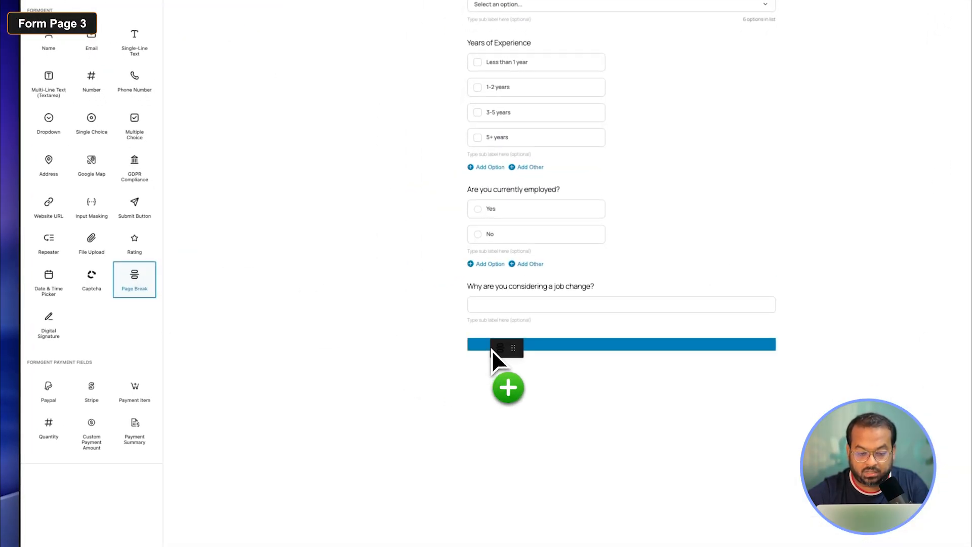
drag(492, 349, 492, 349)
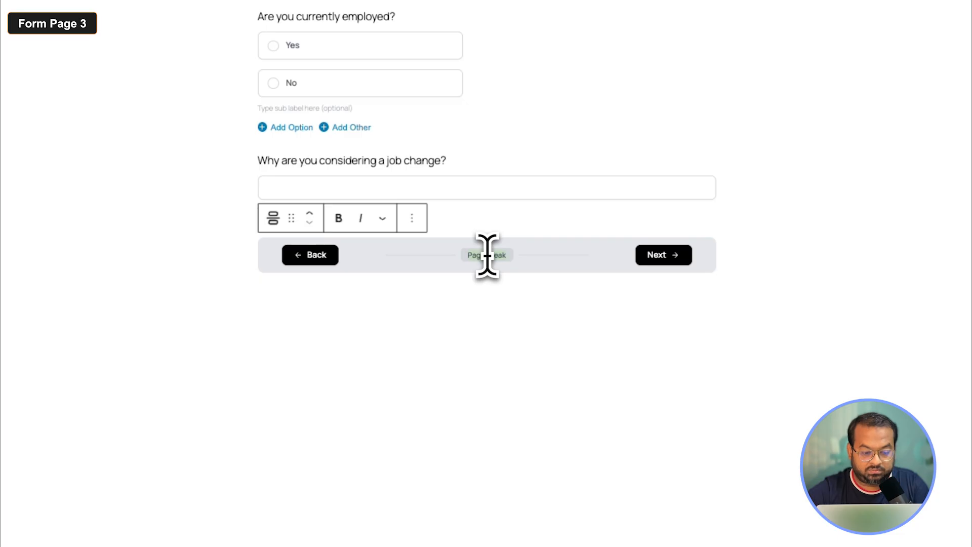
key(BackSpace)
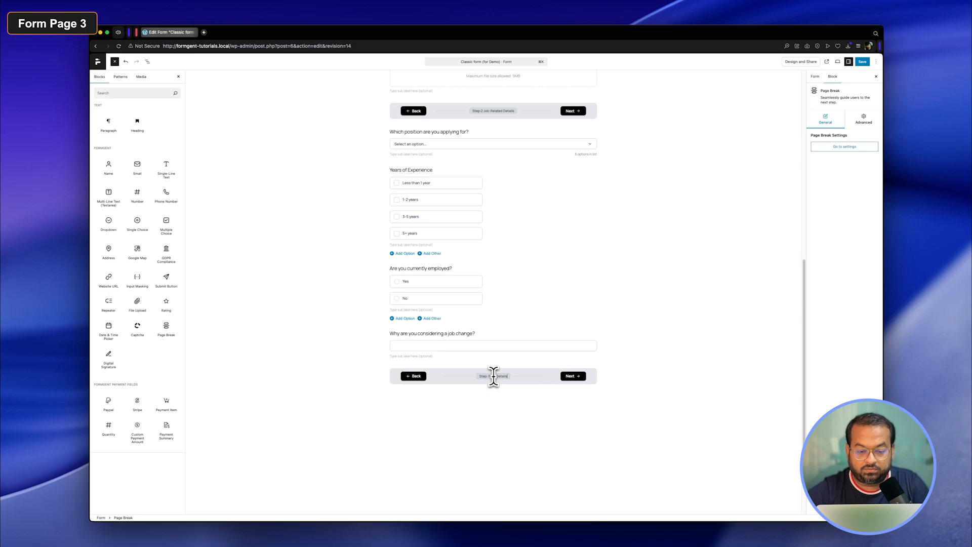
click(515, 396)
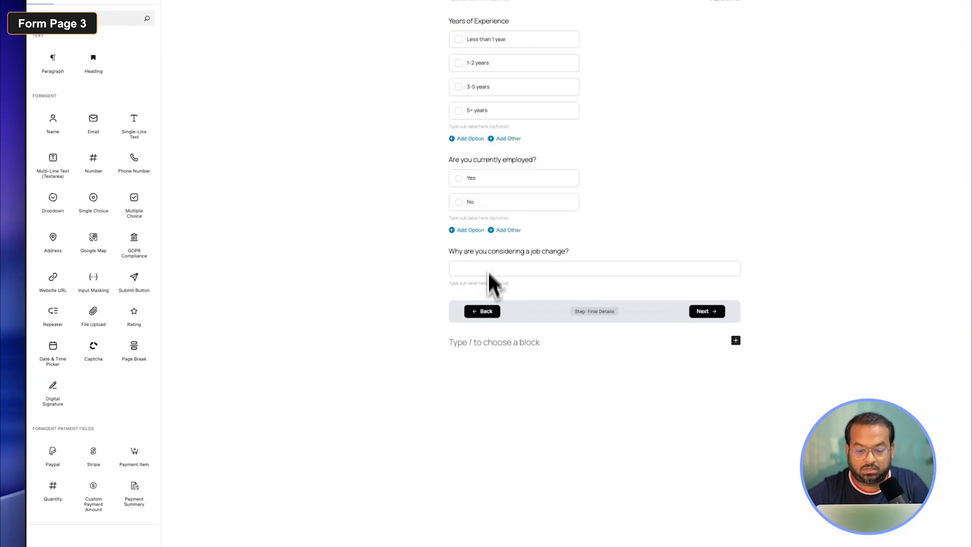
- Add single-line text, dropdown, multiple choice and digital signature fields below the Final Details page break
click(141, 136)
click(51, 193)
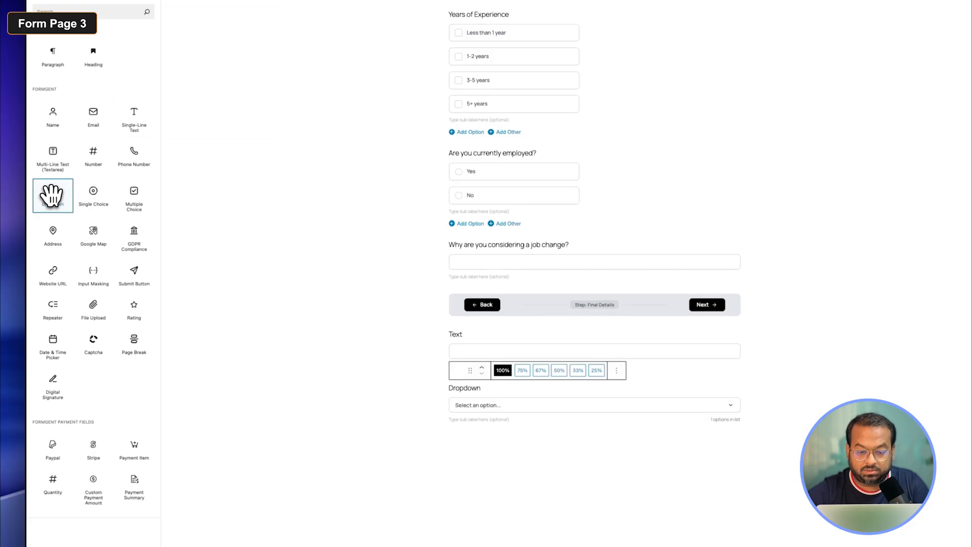
click(138, 205)
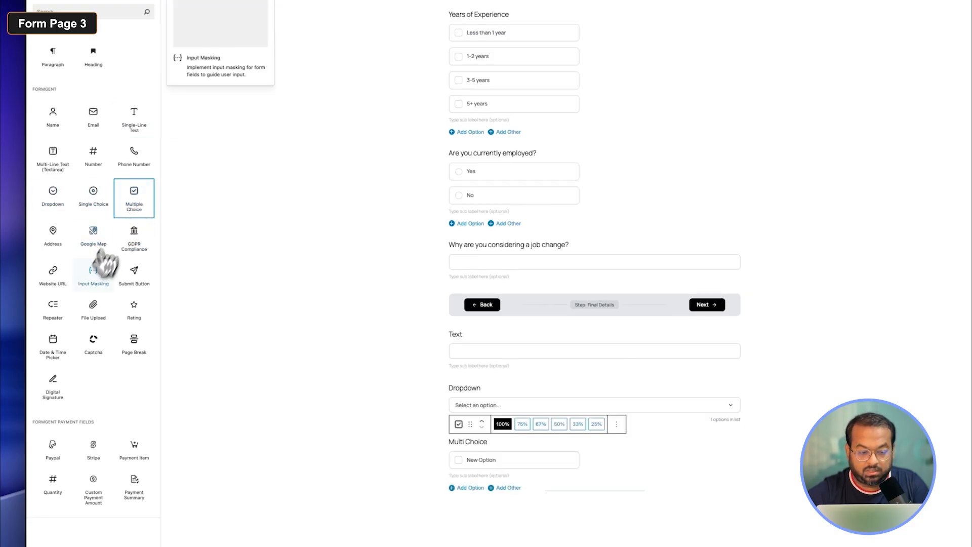
click(60, 389)
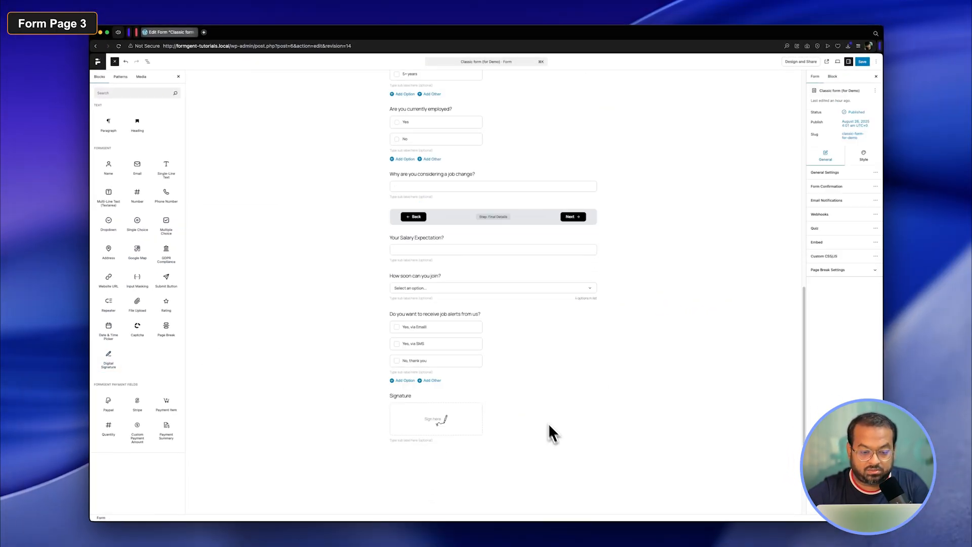
- Check the settings of the salary expectation, joining time and job alerts fields
click(433, 240)
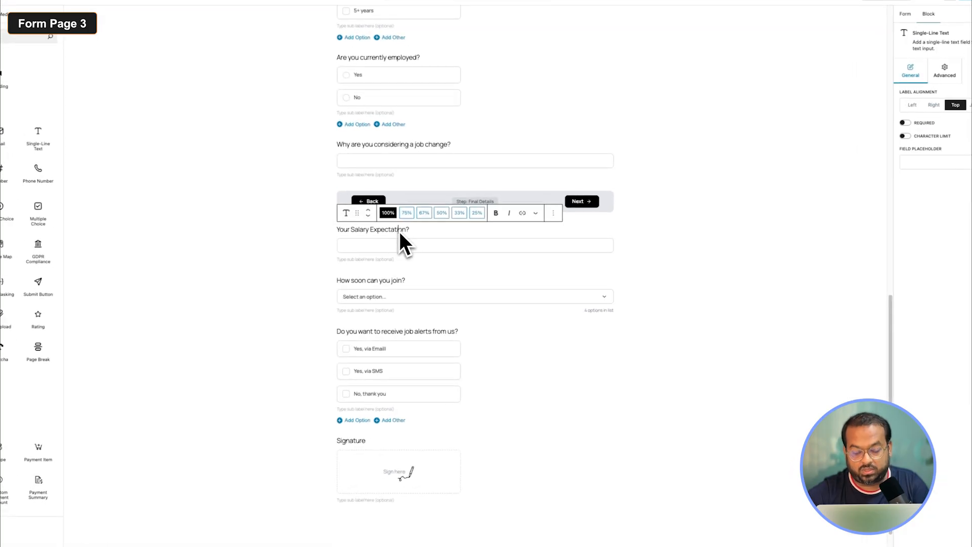
click(422, 286)
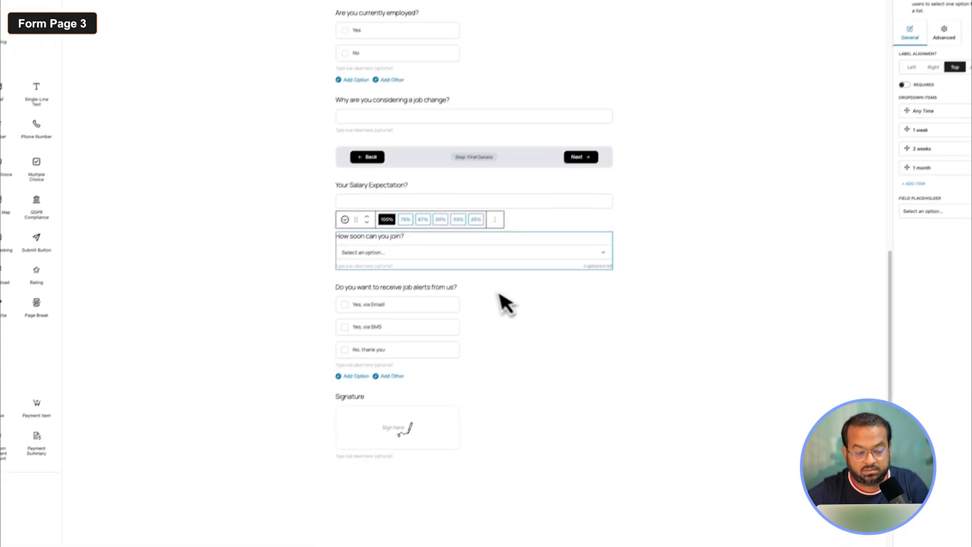
click(499, 300)
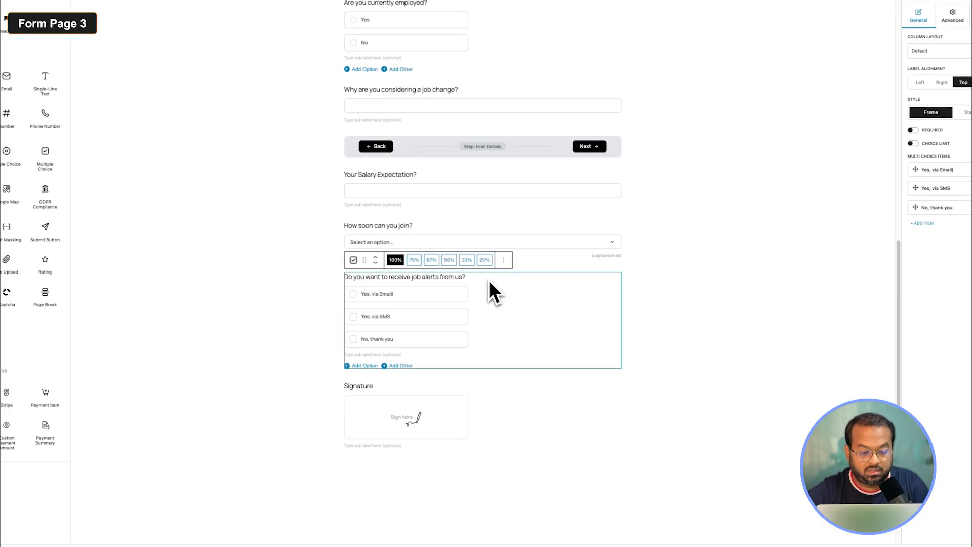
- Set the Signature field's signature type to All and make the field required
click(381, 409)
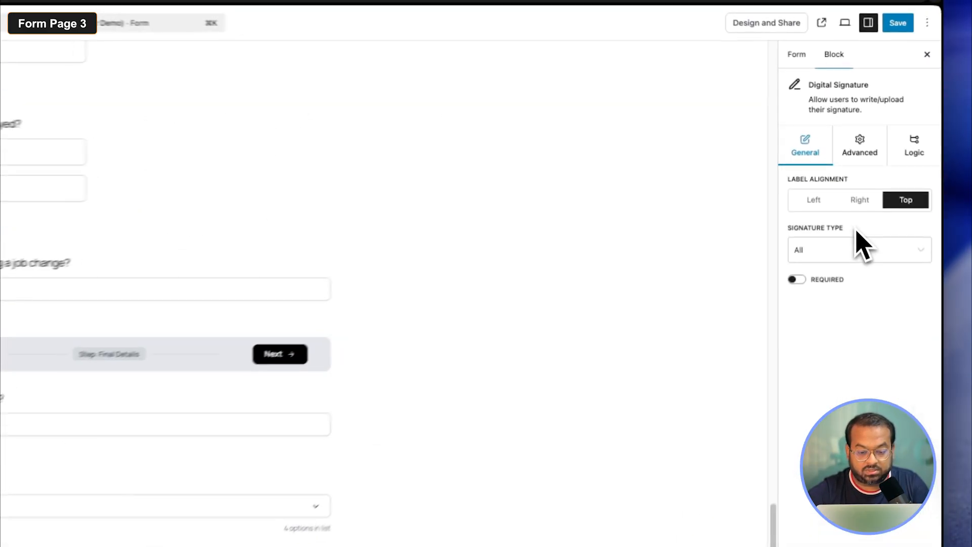
drag(838, 158, 813, 159)
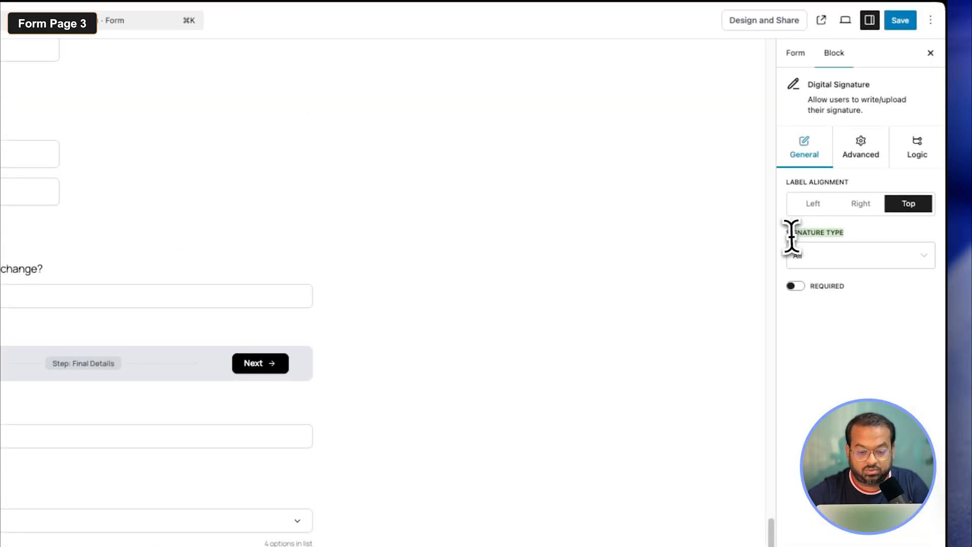
click(854, 235)
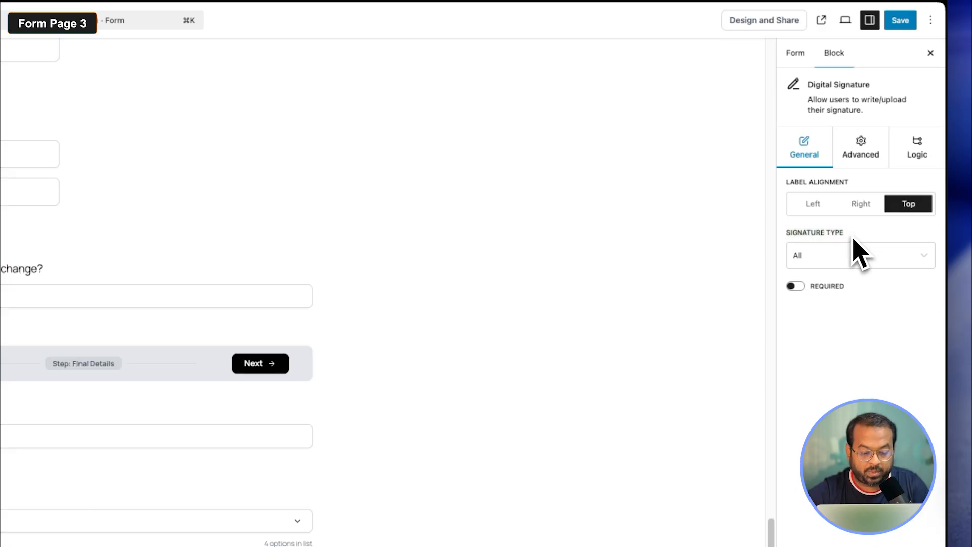
click(856, 253)
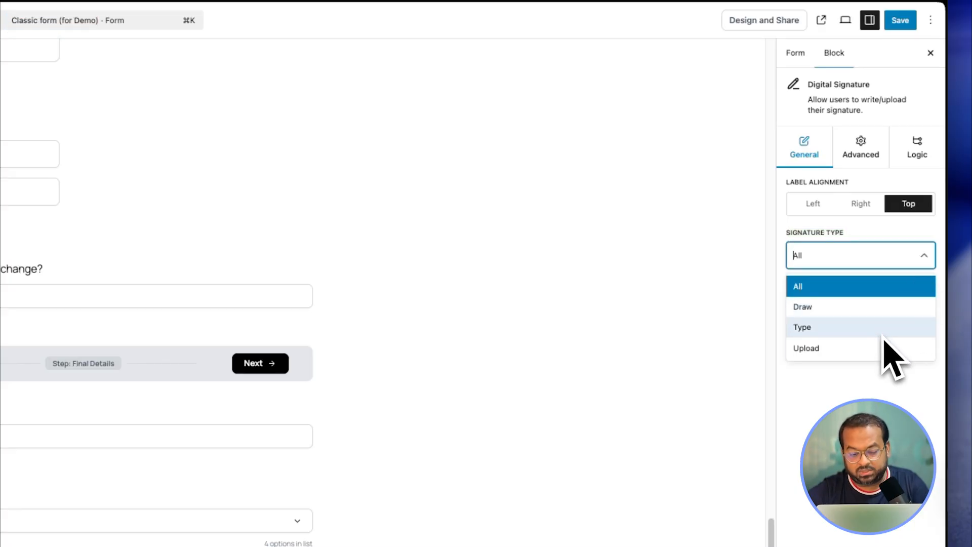
click(885, 348)
click(916, 255)
click(861, 286)
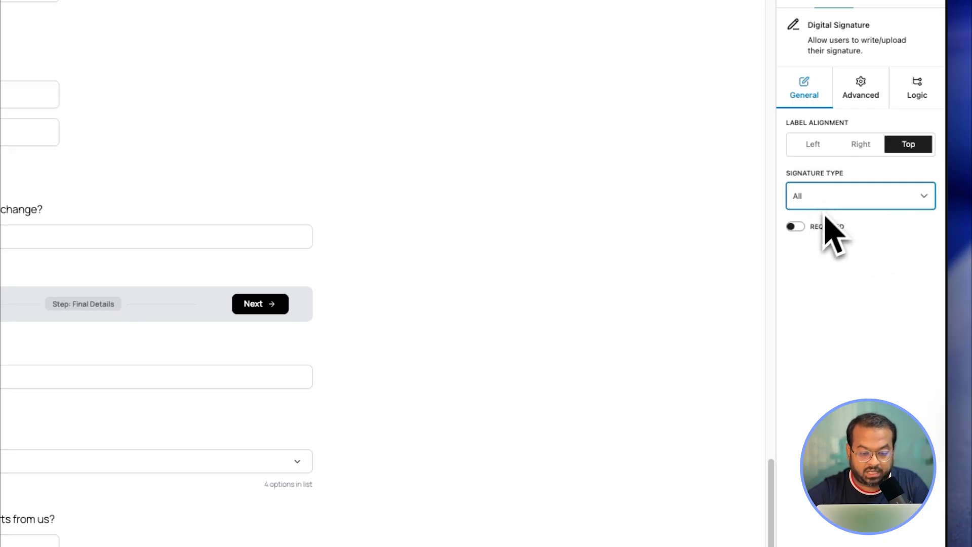
click(796, 227)
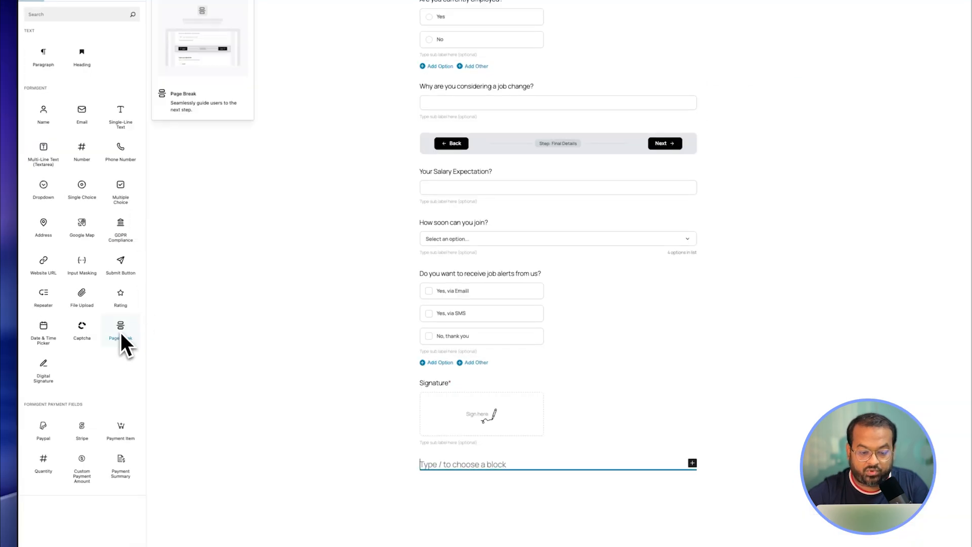
- Insert a page break below the Signature field, name it "Submit", and look over the form
drag(121, 332, 461, 468)
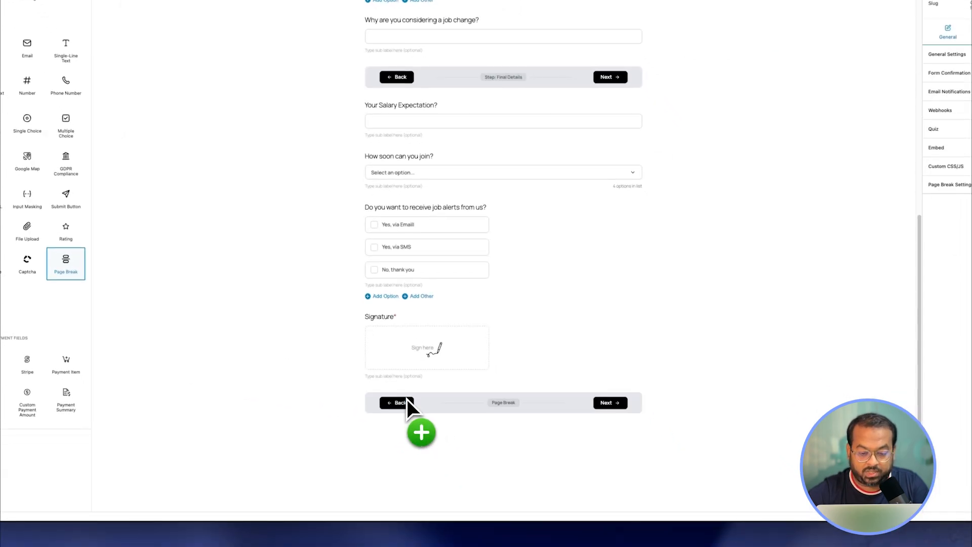
drag(406, 399, 408, 400)
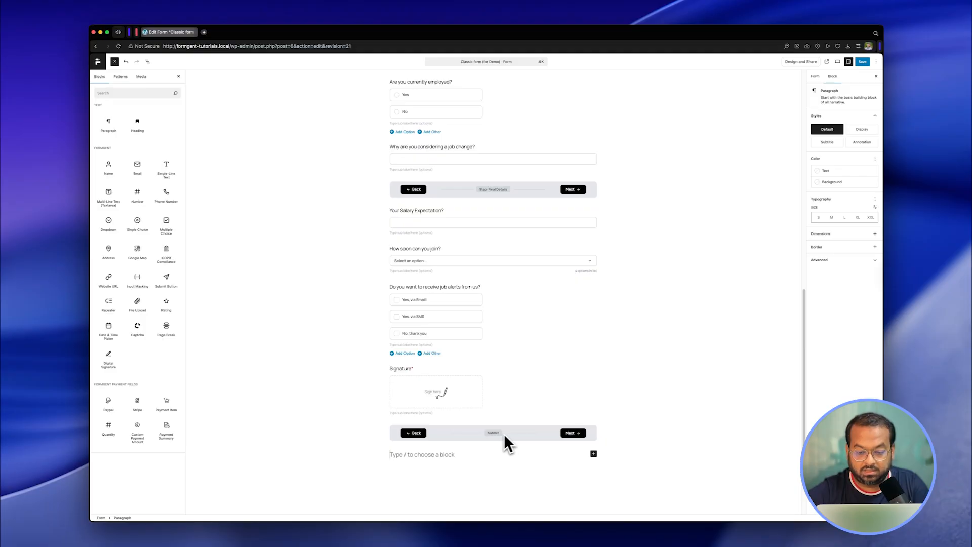
click(525, 427)
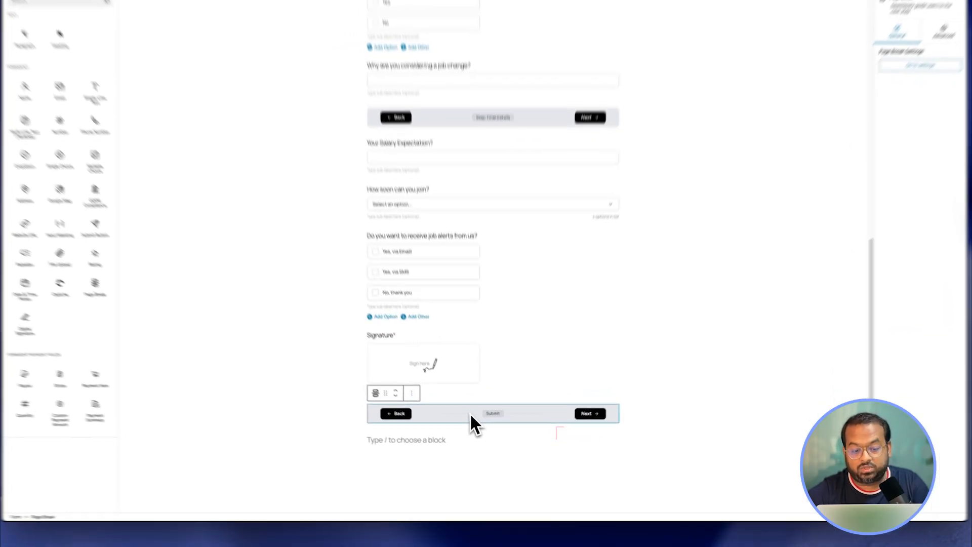
scroll(476, 405, up, 10)
scroll(489, 332, down, 8)
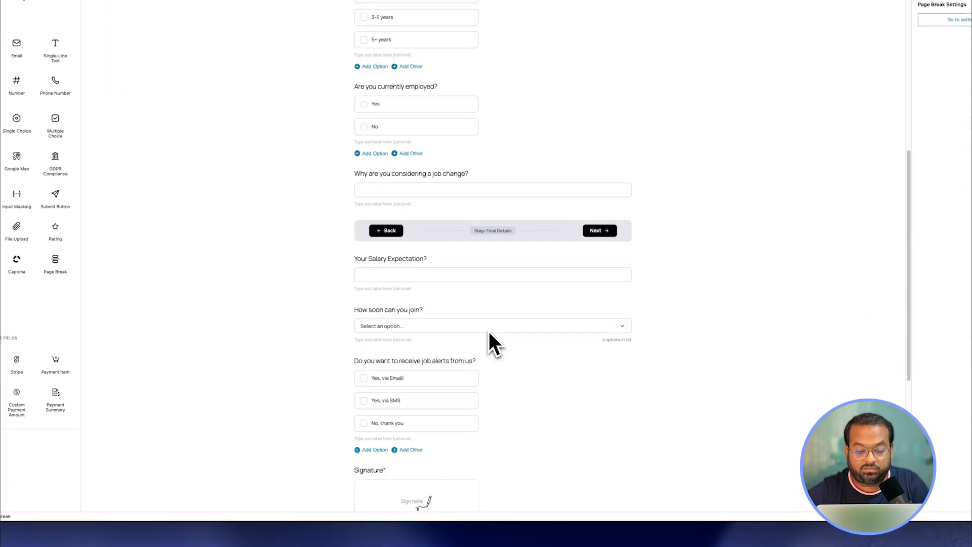
scroll(490, 314, up, 15)
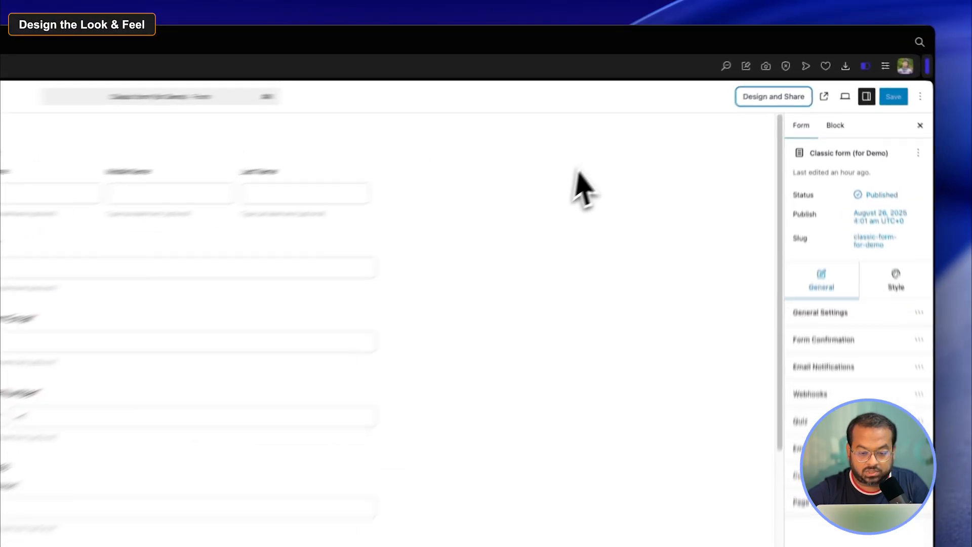
- Enable sharing and the cover in the Design and Share settings, and try the fourth gradient color as cover
click(770, 109)
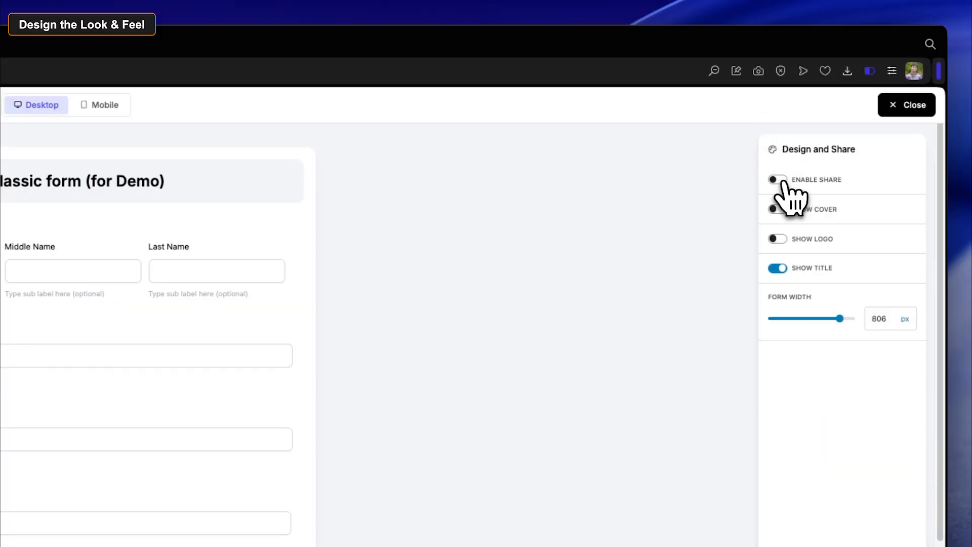
click(778, 180)
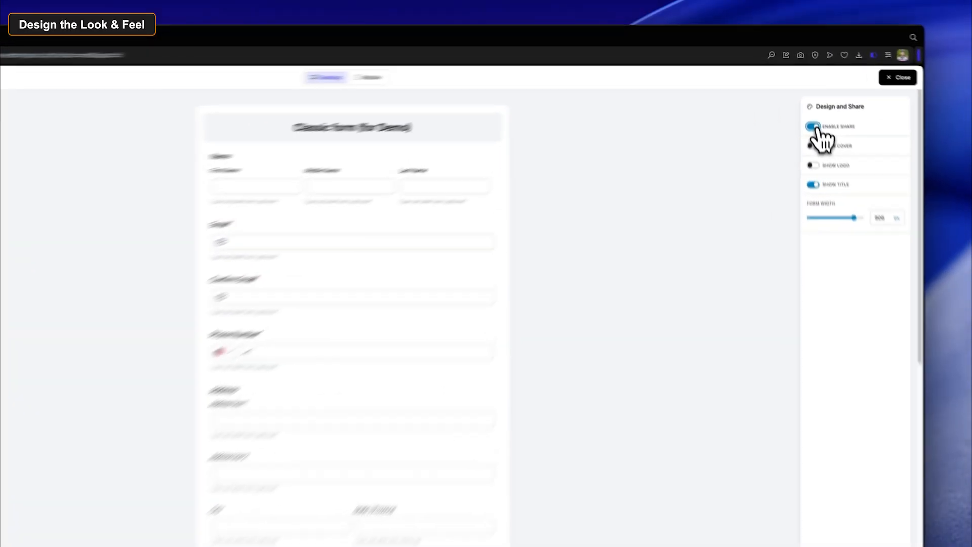
click(806, 109)
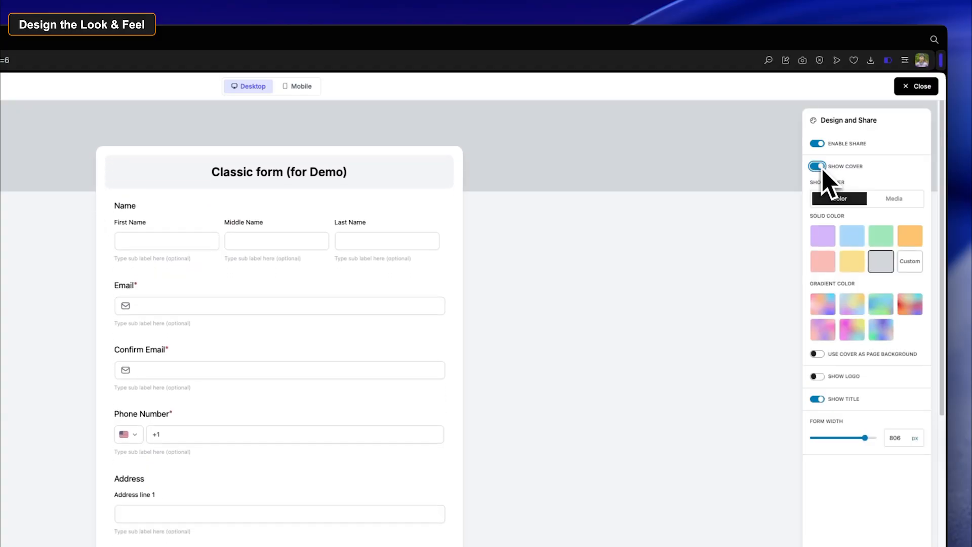
click(881, 304)
click(909, 304)
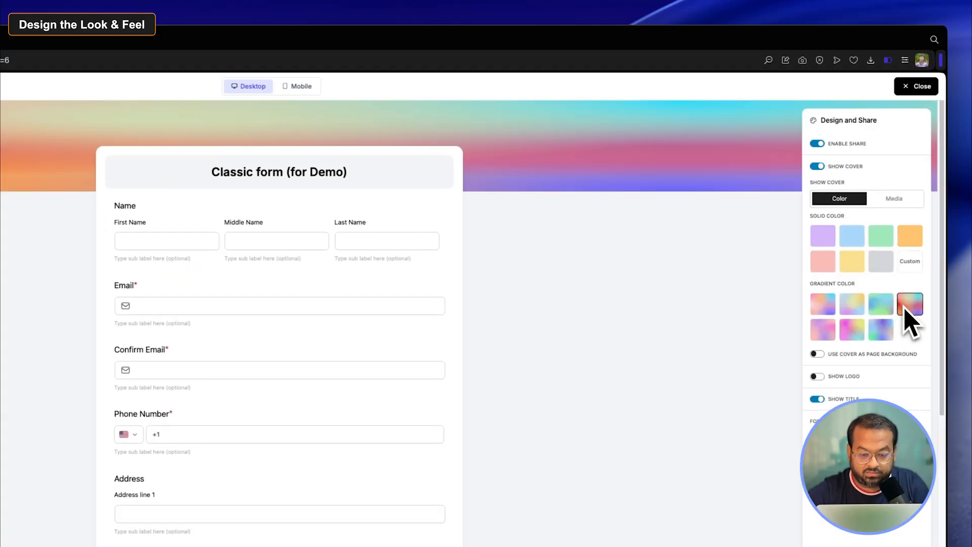
- Switch the cover to a media image and show the wpwax logo above the form title
click(894, 200)
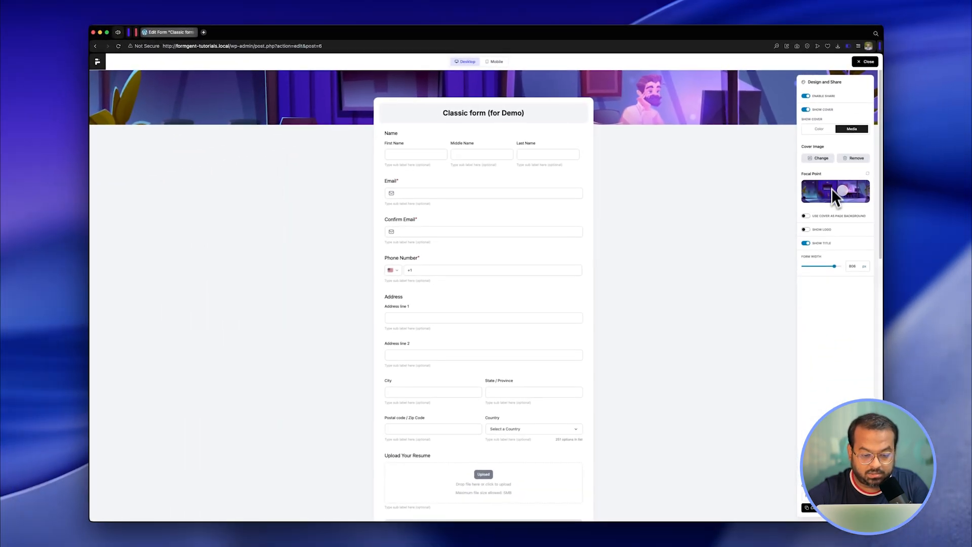
click(817, 359)
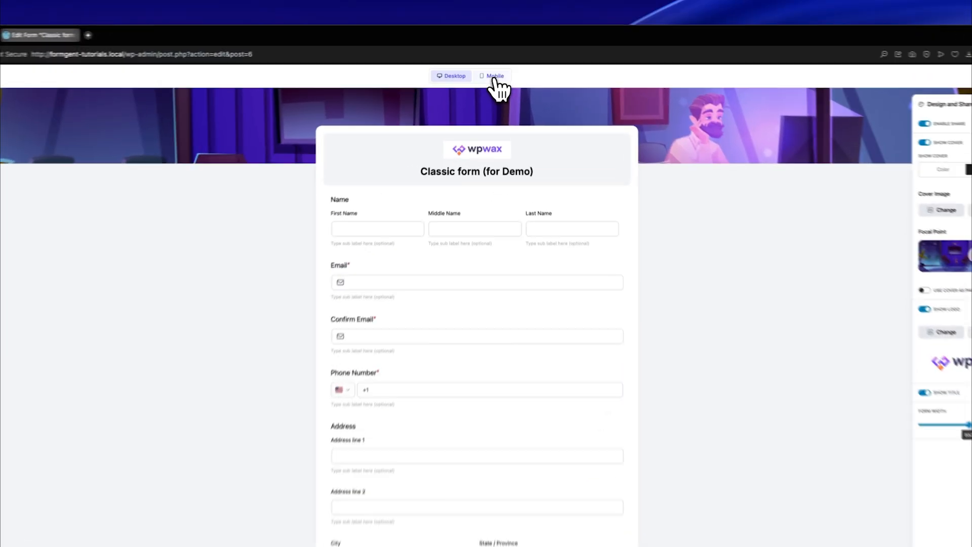
- Preview the form's mobile layout from top to bottom
click(497, 60)
scroll(492, 274, down, 20)
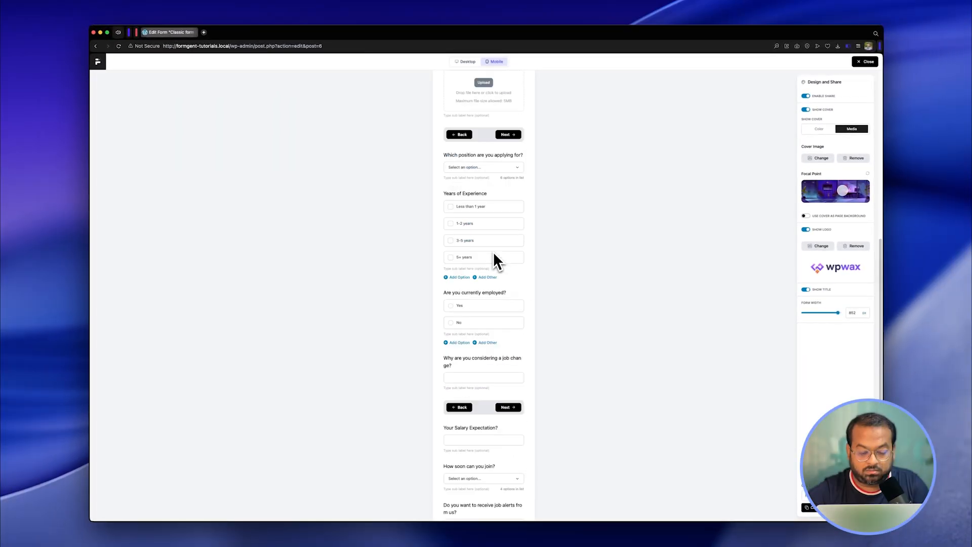
scroll(493, 257, up, 20)
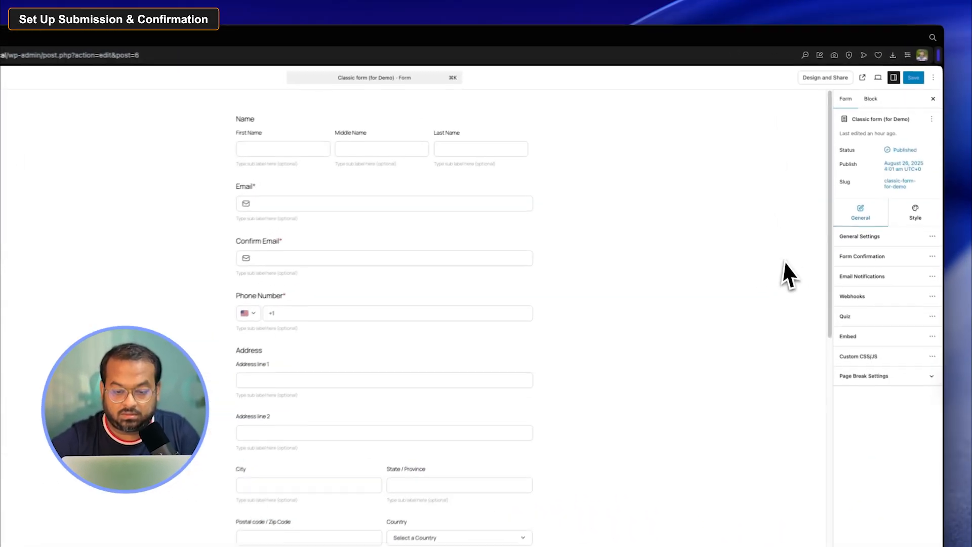
- Turn on Remove FormGent branding in the form's general settings
click(830, 172)
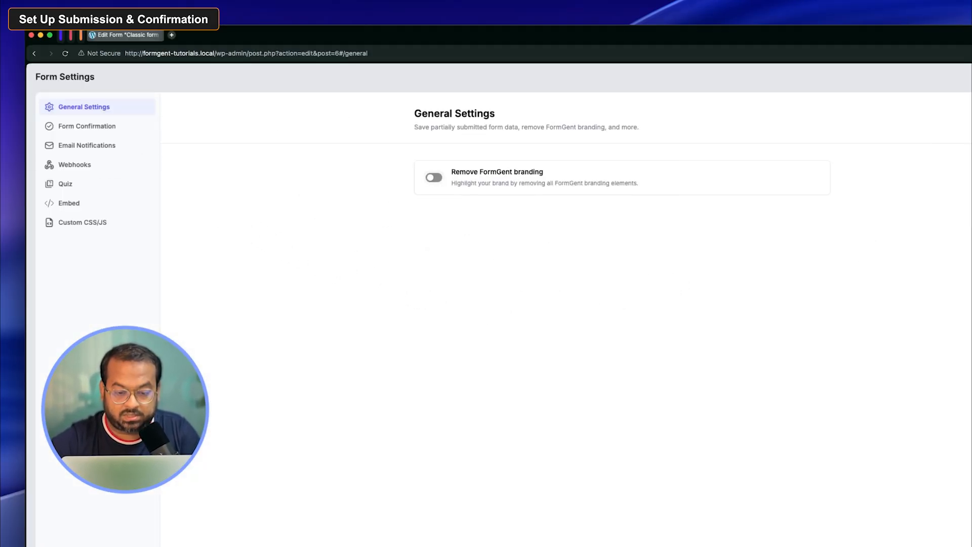
click(469, 187)
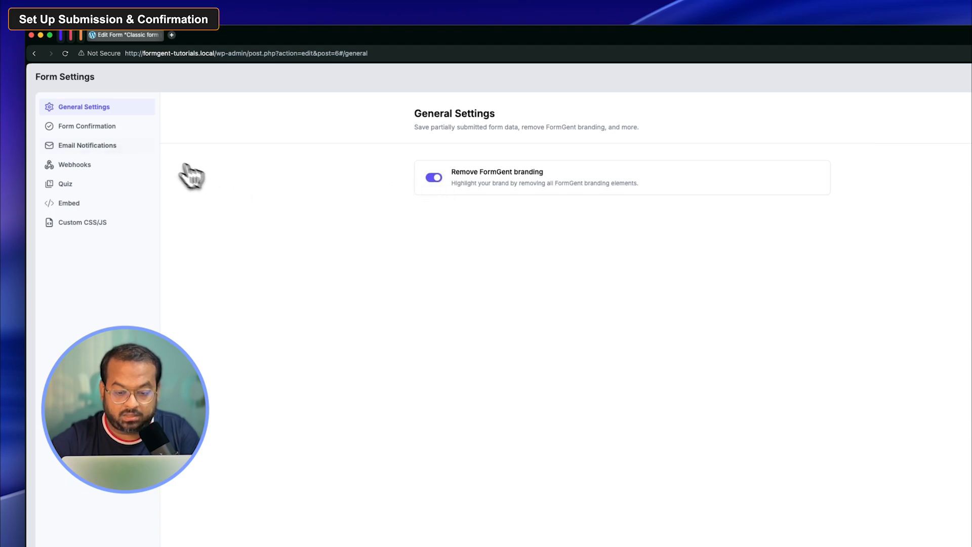
- Review the success message in the form confirmation settings and set the form to hide after submission
click(119, 140)
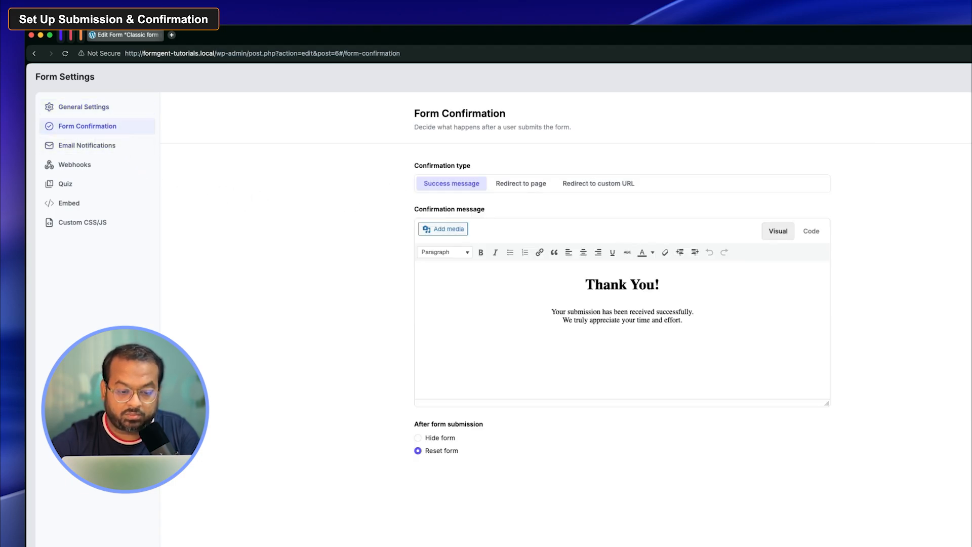
drag(689, 324, 566, 280)
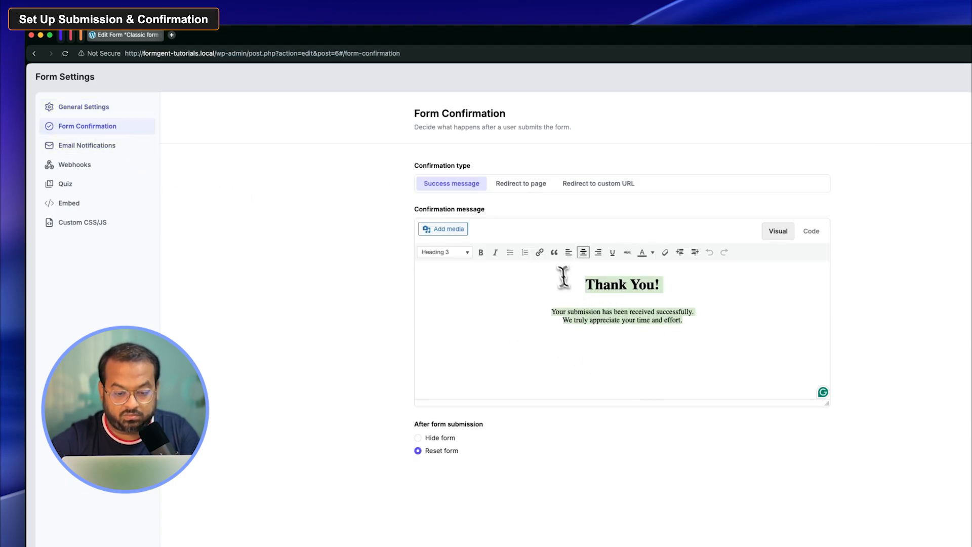
click(616, 350)
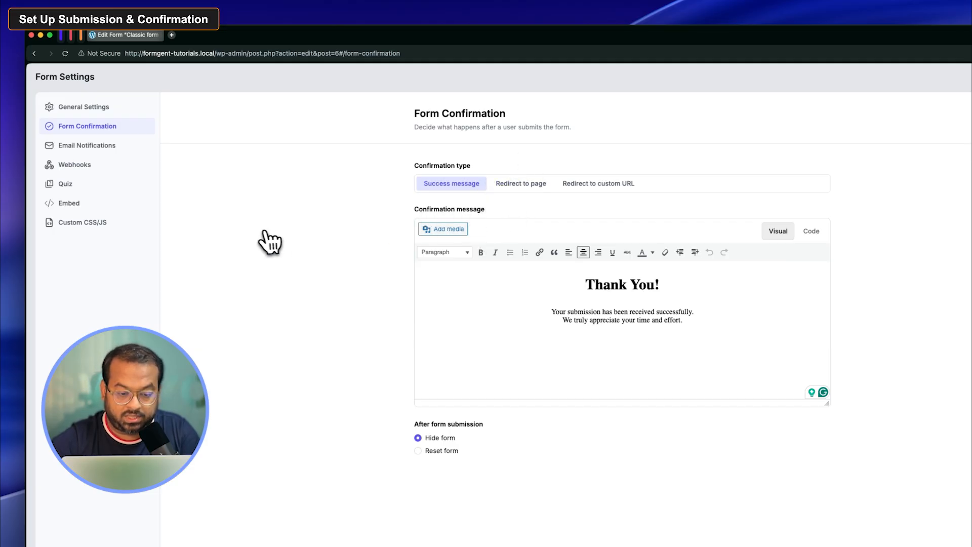
- Examine the form's email notification and webhook settings
click(104, 147)
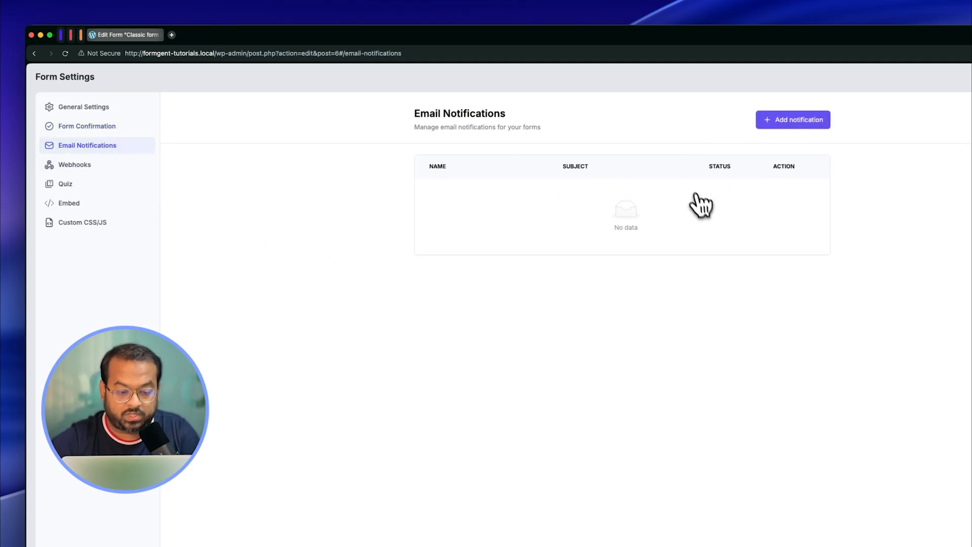
click(770, 124)
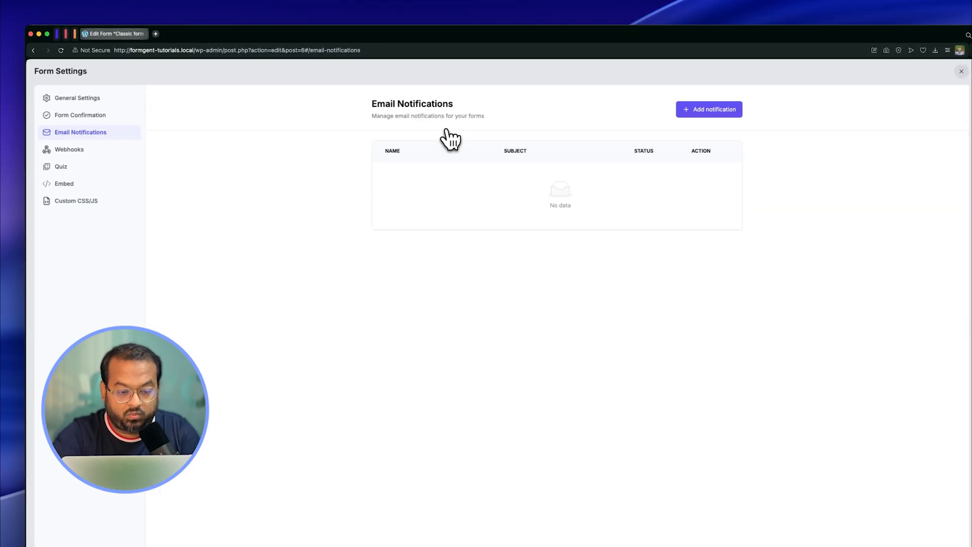
click(124, 150)
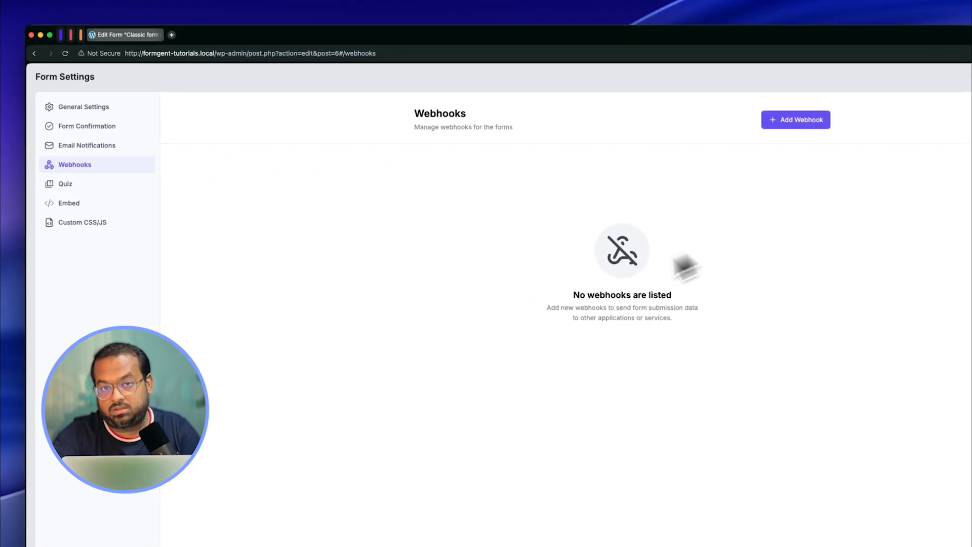
- Enable quiz functionality in the form's quiz settings
click(132, 187)
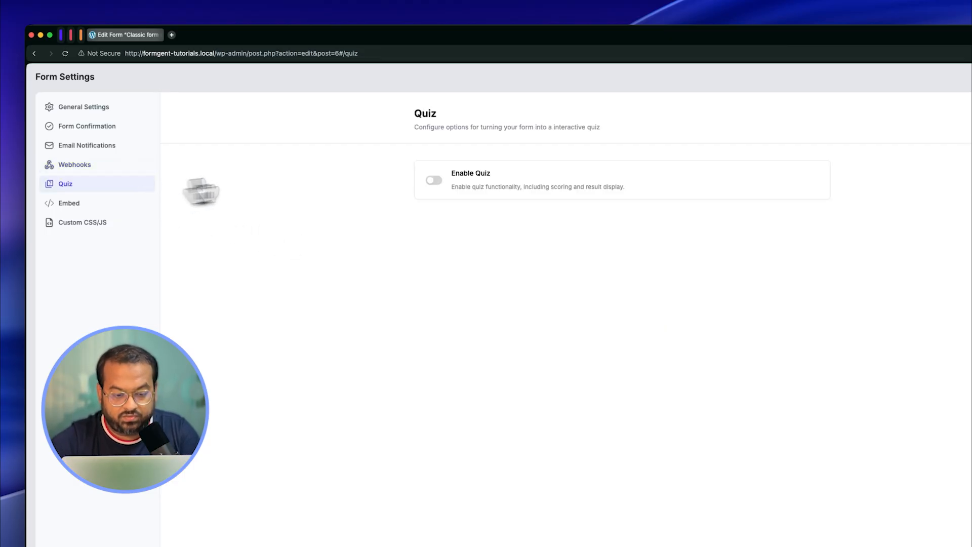
click(451, 189)
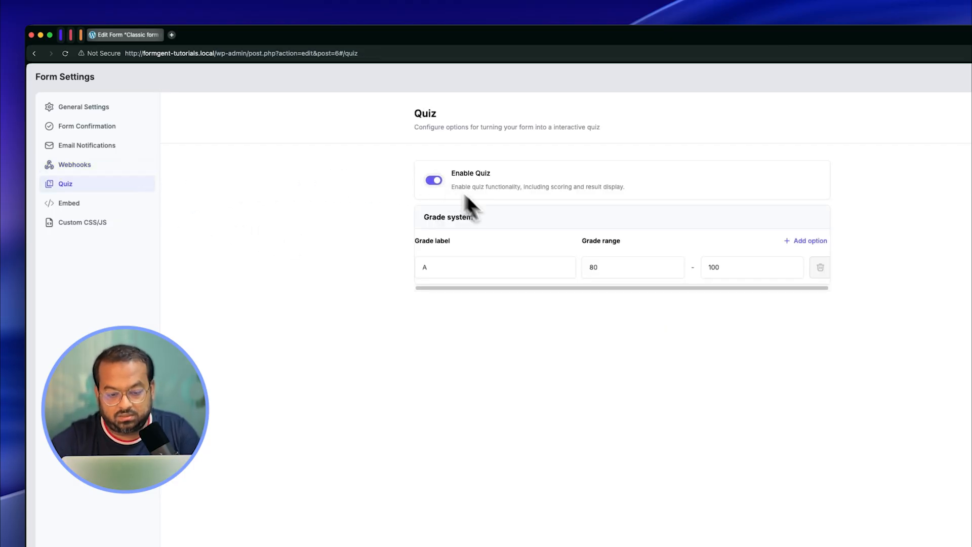
- Examine the quiz grade system options and the form's embed and custom CSS/JS settings
click(727, 273)
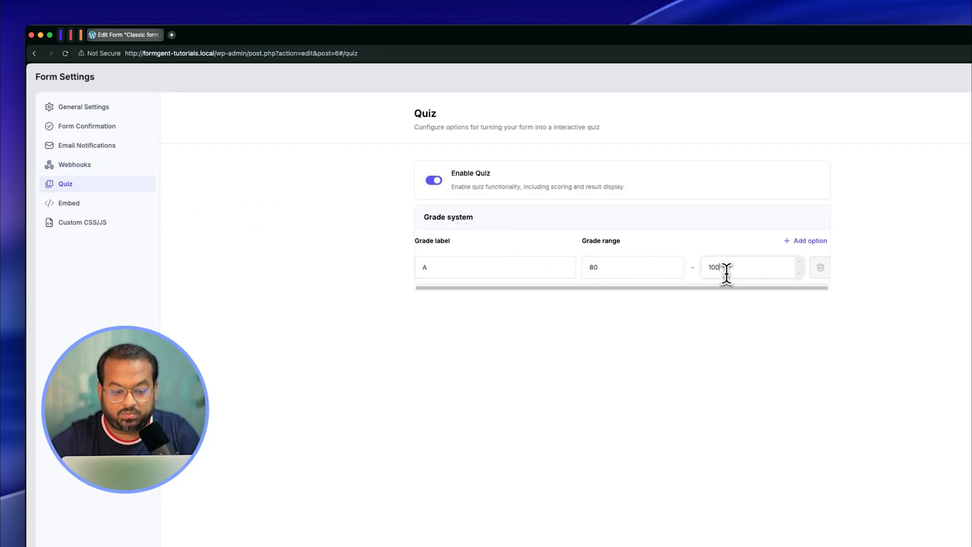
click(810, 242)
click(116, 206)
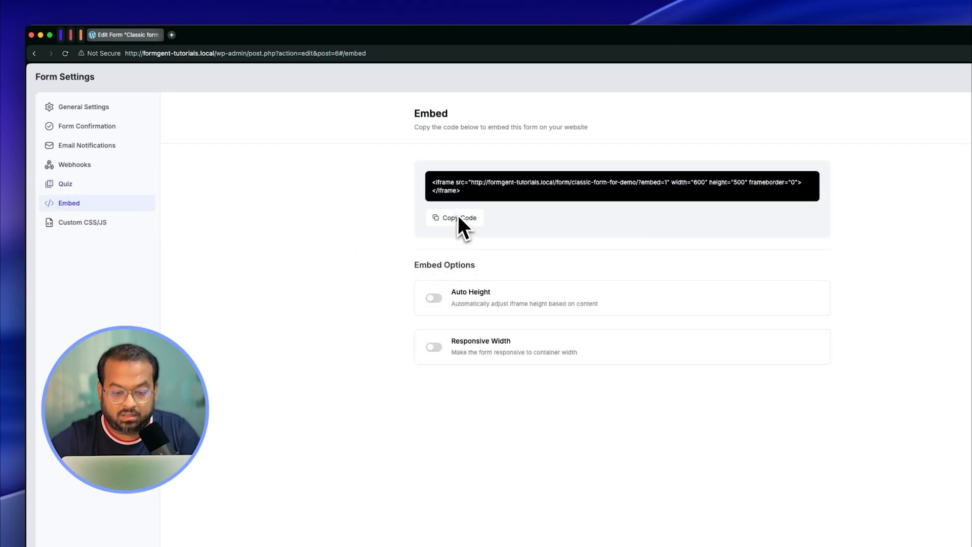
click(117, 230)
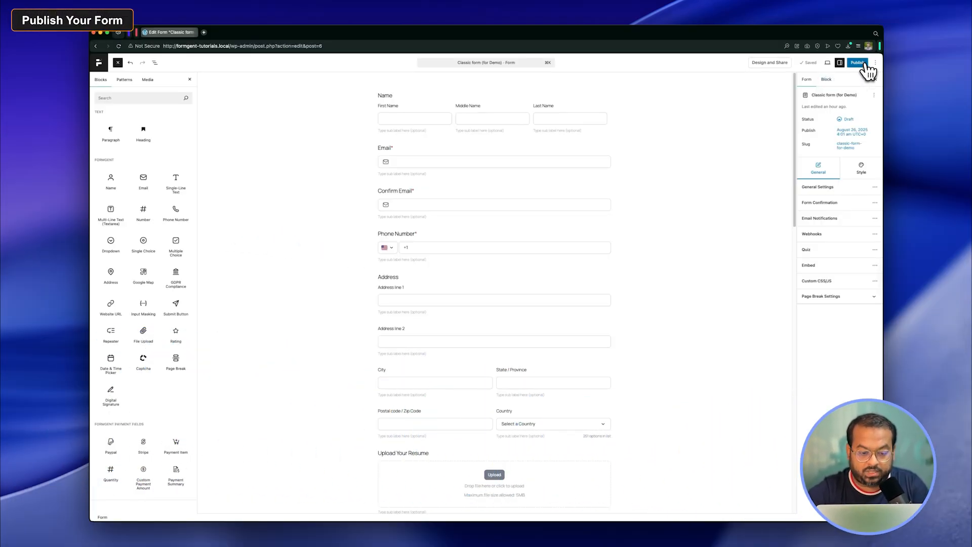
- Publish the Classic form (for Demo) and return to the list of all forms
click(862, 65)
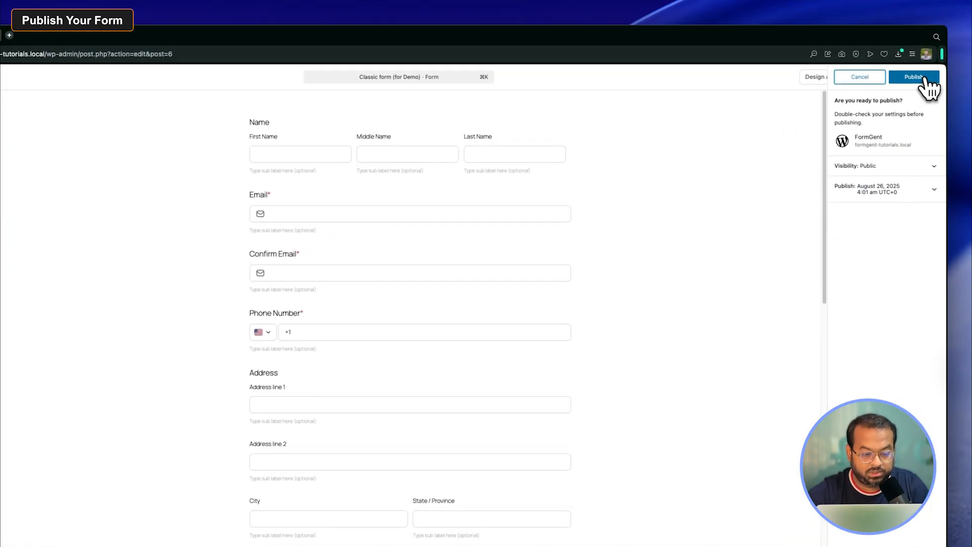
click(868, 66)
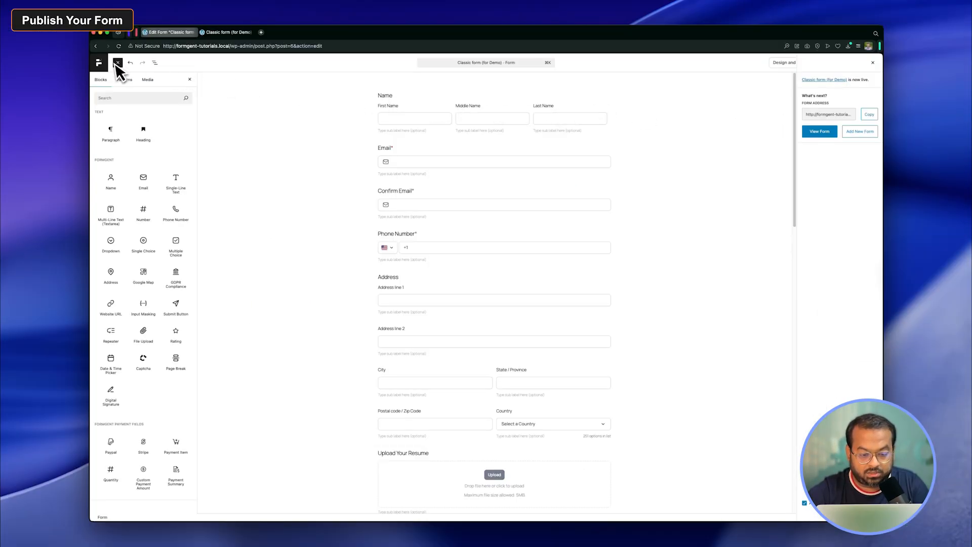
click(53, 74)
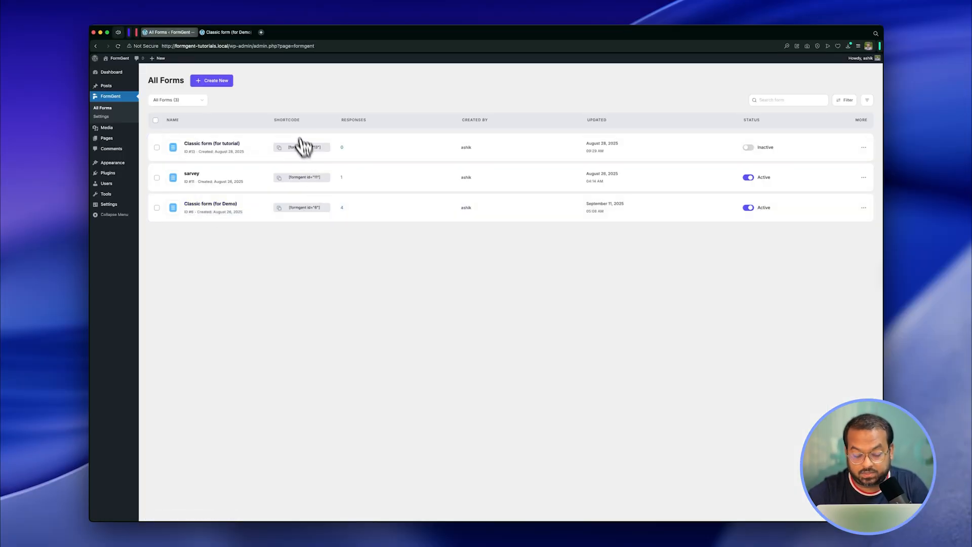
- Copy the Classic form (for Demo) shortcode and add it as [formgent id="6"] in a Shortcode block at the end of Sample Page
click(303, 208)
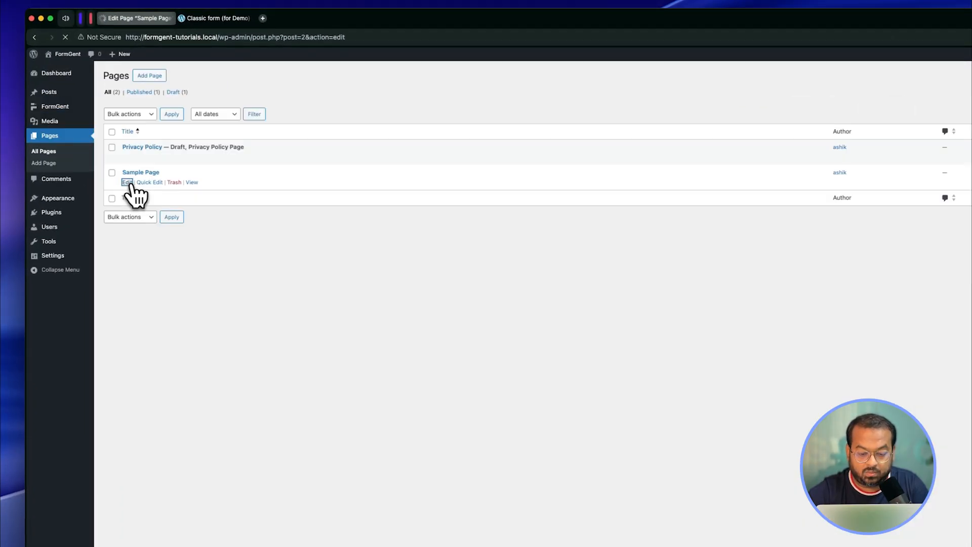
click(129, 183)
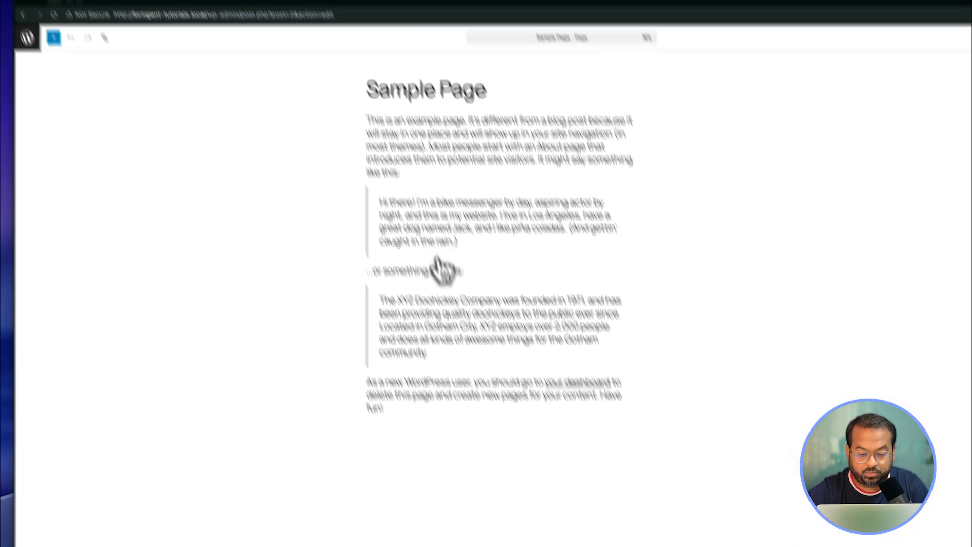
click(521, 526)
text(/sho)
key(Return)
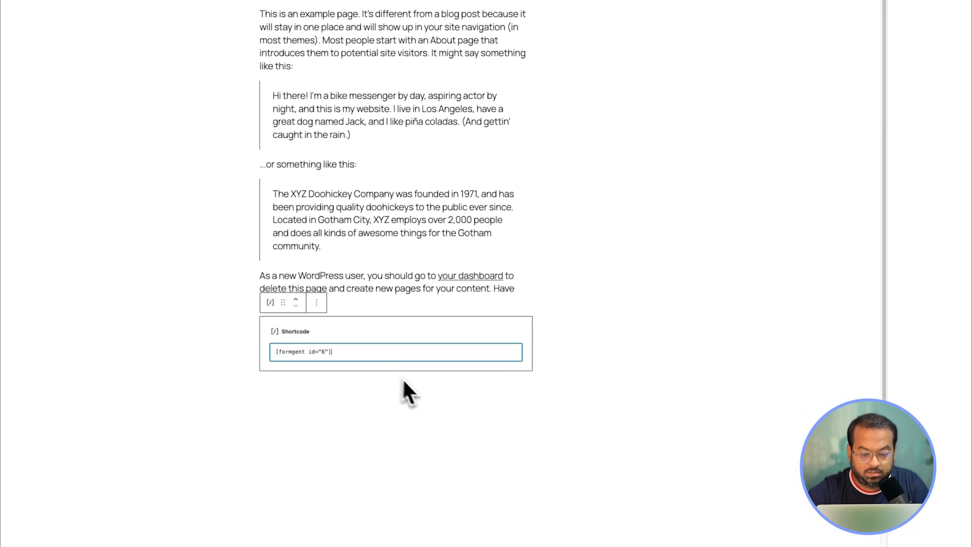
click(404, 383)
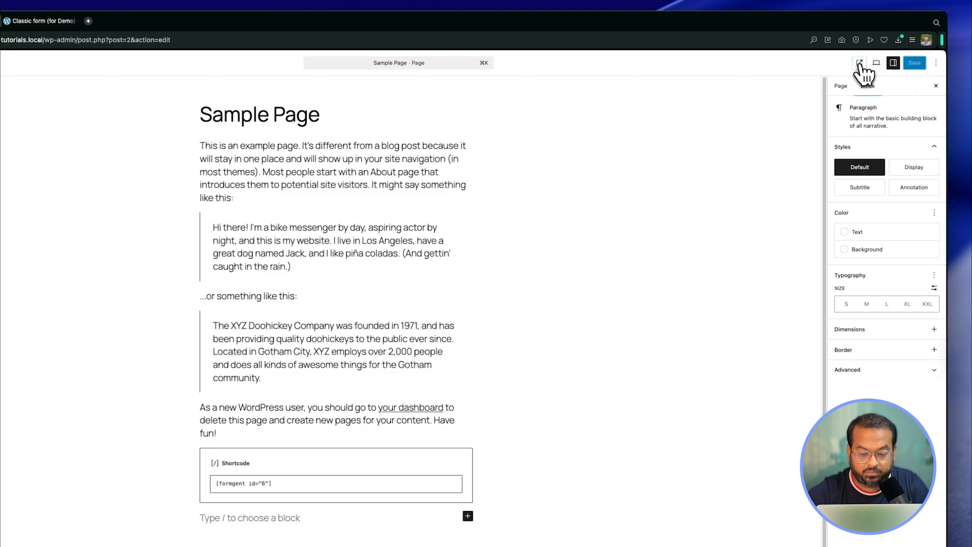
- View Sample Page on the site and try out the embedded job application form
click(861, 65)
scroll(497, 390, down, 3)
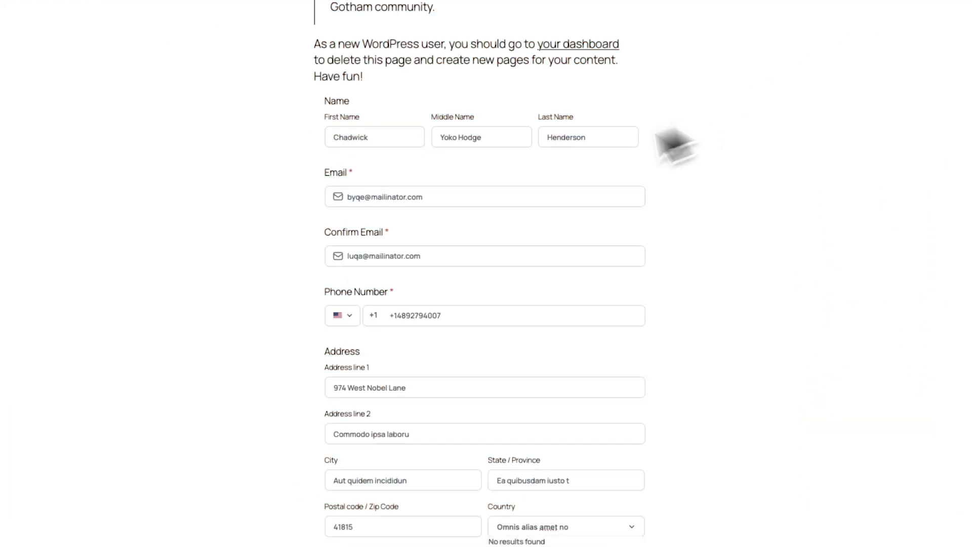
click(602, 487)
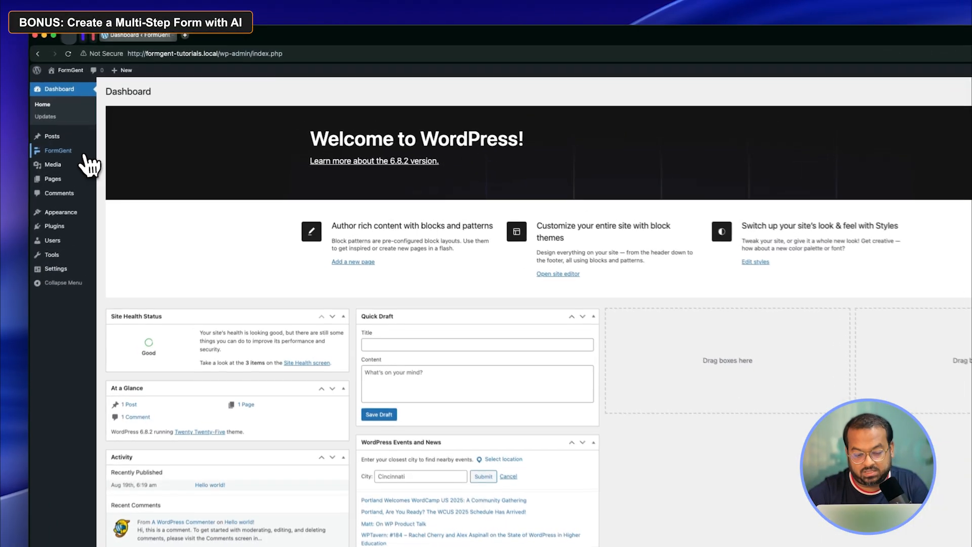
- Start a new FormGent form created with AI, using the AI Classic Form type
click(116, 118)
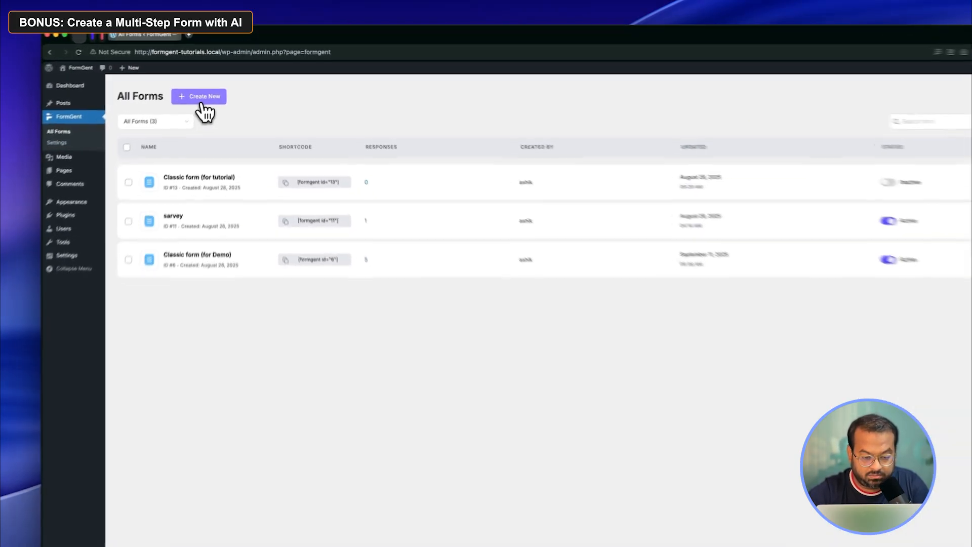
click(215, 81)
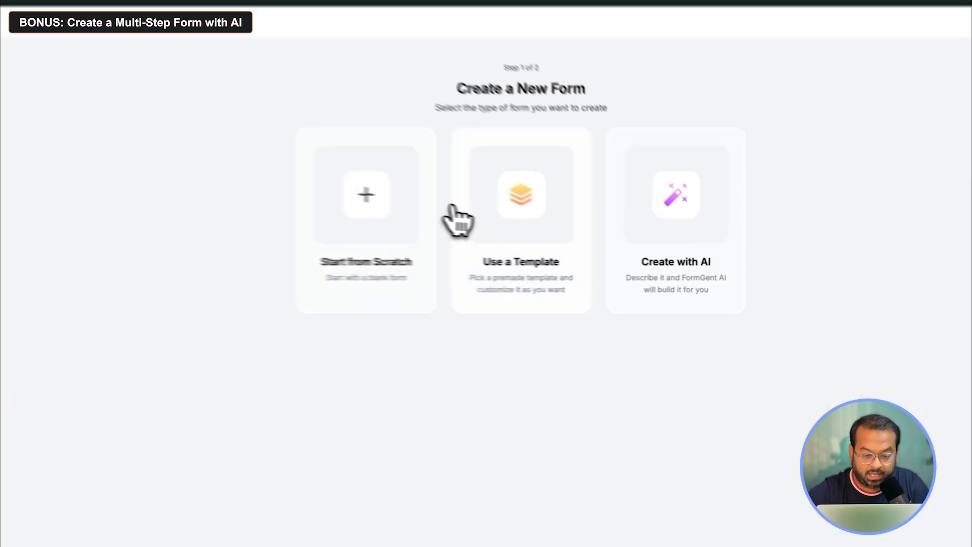
click(687, 233)
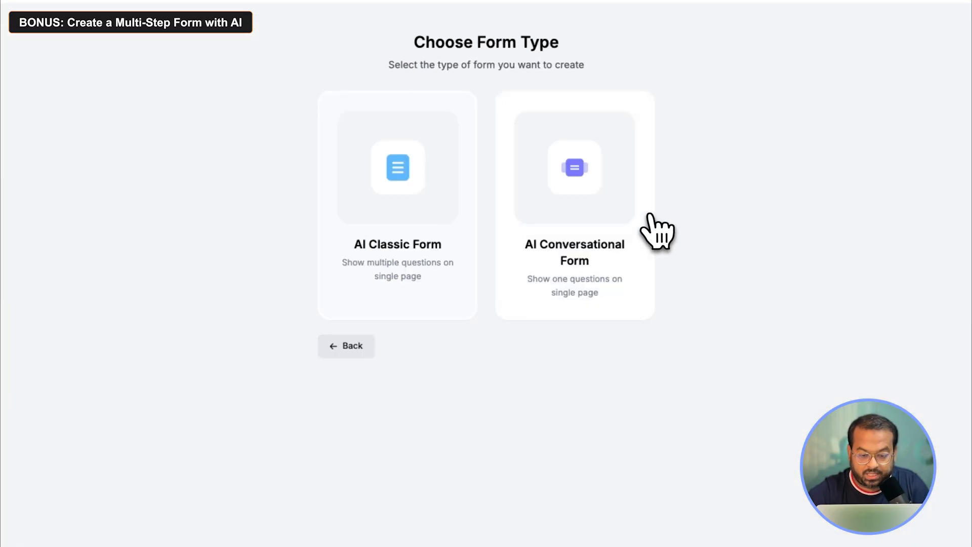
click(446, 232)
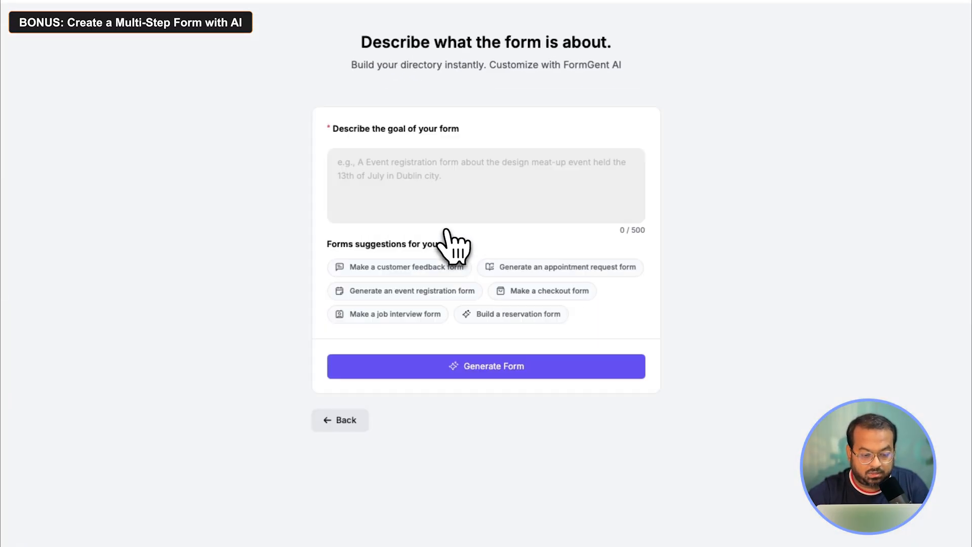
- Try the suggested AI prompts as the form's goal, such as a customer feedback form and a job interview form
click(449, 182)
click(443, 169)
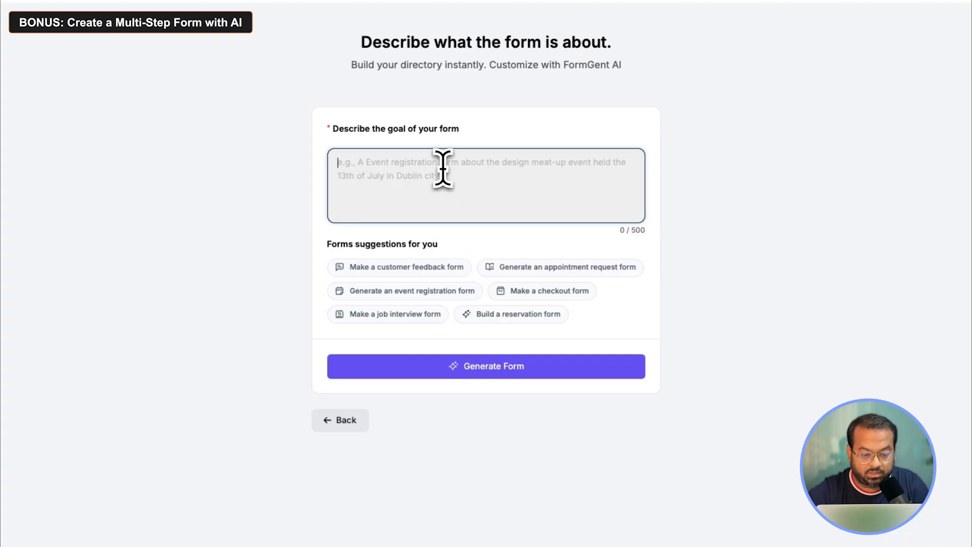
click(401, 268)
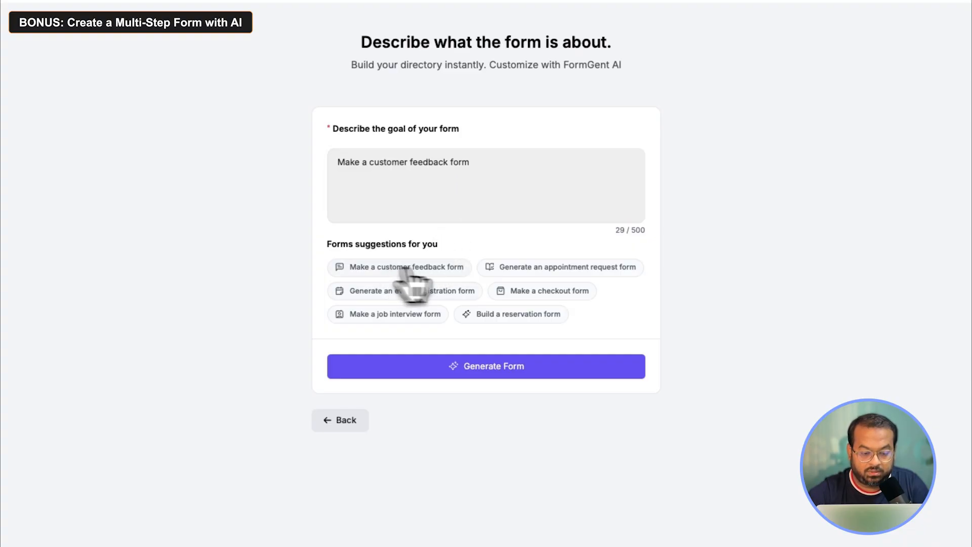
click(506, 270)
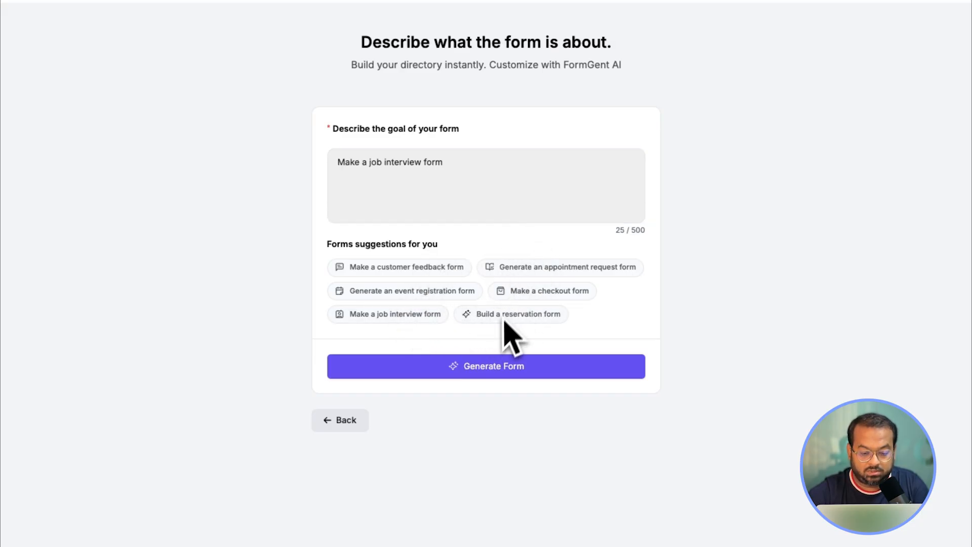
- Replace the prompt with a multi-step job application form covering Personal Info, Experience & Employment, and Availability & Alerts, and generate the form
click(382, 163)
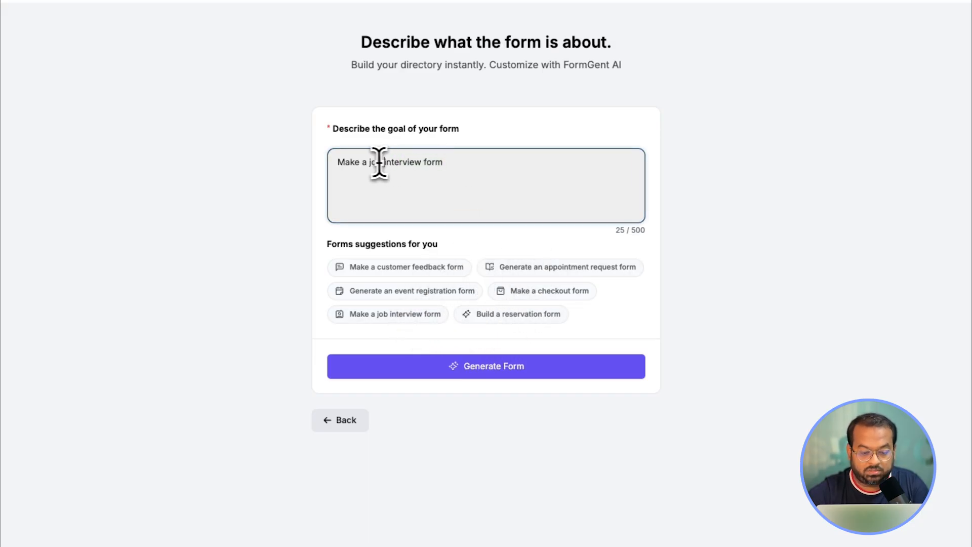
drag(467, 162, 304, 169)
key(BackSpace)
text(Design a multi-step job application form with three sections: 1) Personal Info: full name, email, phone, address, resume upload (≤5MB). 2) Experience & Employment: position dropdown, multiple-choice for experience and current employment. 3) Availability & Alerts: start date dropdown, options for email/SMS job alerts, signature field. Include 'Back' and 'Next' buttons to navigate steps.)
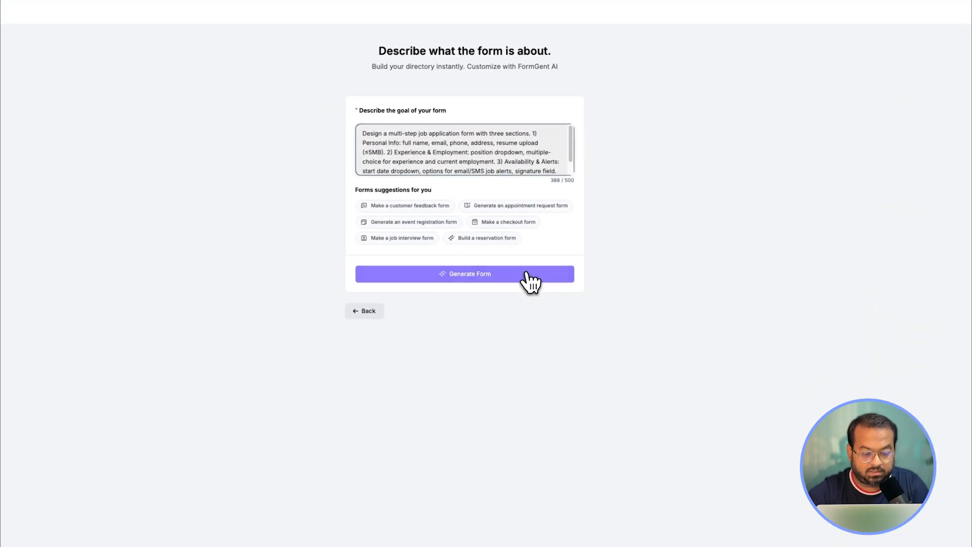
click(536, 261)
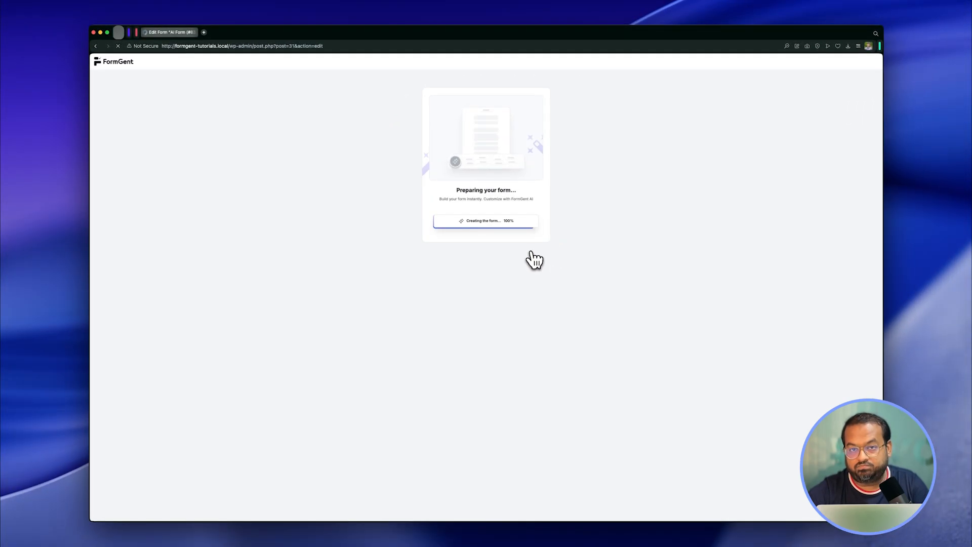
- Review the fields and page breaks of the AI-generated job application form
scroll(529, 260, up, 5)
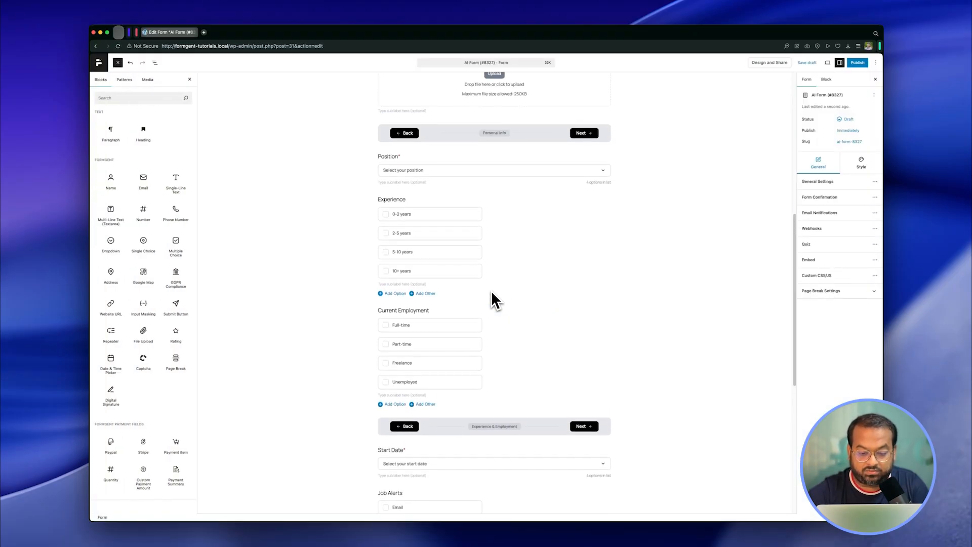
scroll(492, 293, up, 5)
scroll(491, 297, up, 3)
scroll(492, 297, down, 4)
scroll(491, 299, down, 6)
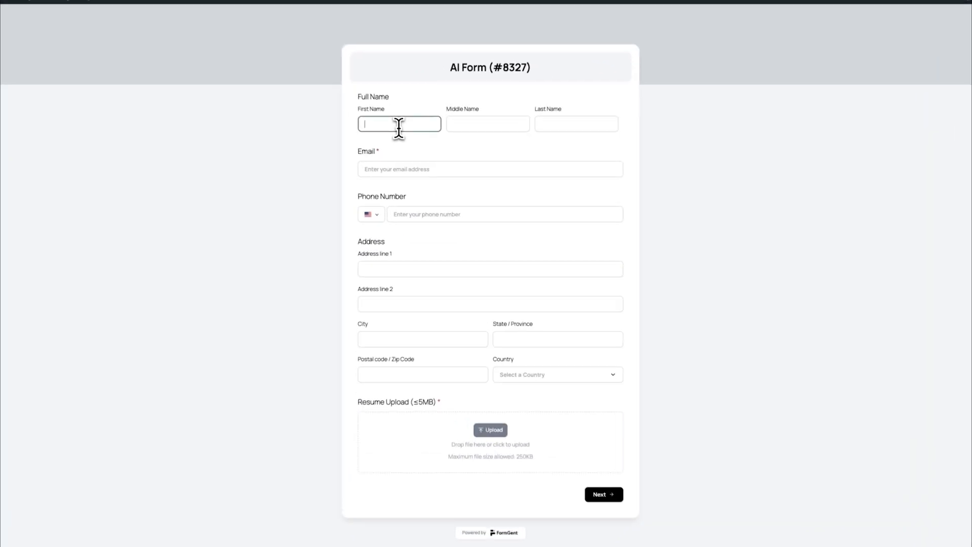